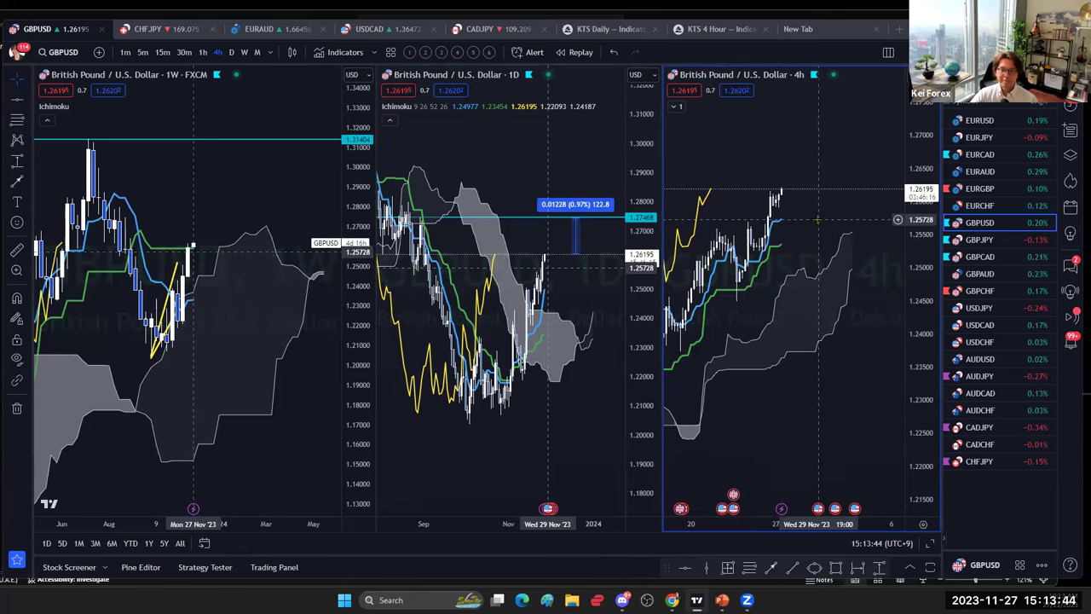
# - Switch the charts to GBPJPY and recenter and compress the weekly chart to examine its price action above the trendline
pyautogui.click(972, 240)
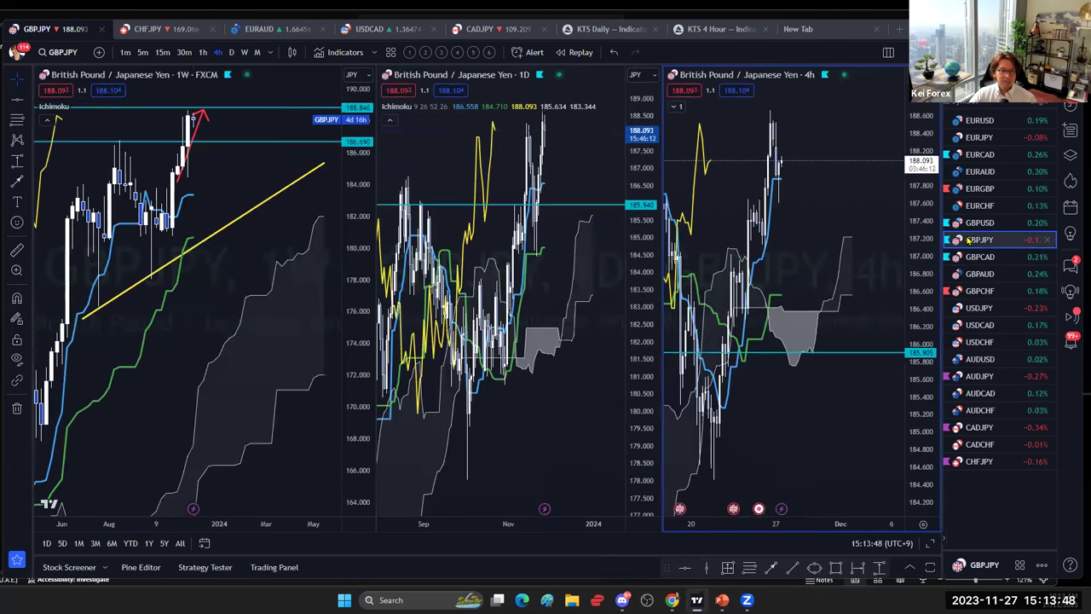
pyautogui.moveTo(275, 235); pyautogui.dragTo(289, 299)
pyautogui.moveTo(356, 268); pyautogui.dragTo(356, 353)
pyautogui.moveTo(303, 306); pyautogui.dragTo(284, 271)
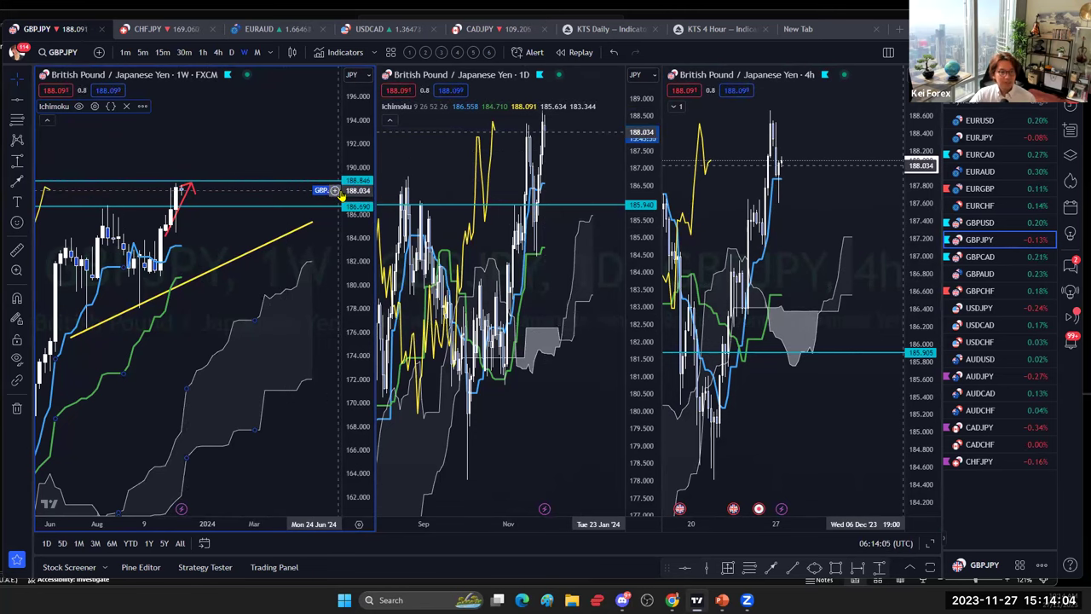
pyautogui.moveTo(358, 179); pyautogui.dragTo(357, 200)
pyautogui.moveTo(215, 524); pyautogui.dragTo(187, 523)
pyautogui.moveTo(200, 357); pyautogui.dragTo(192, 365)
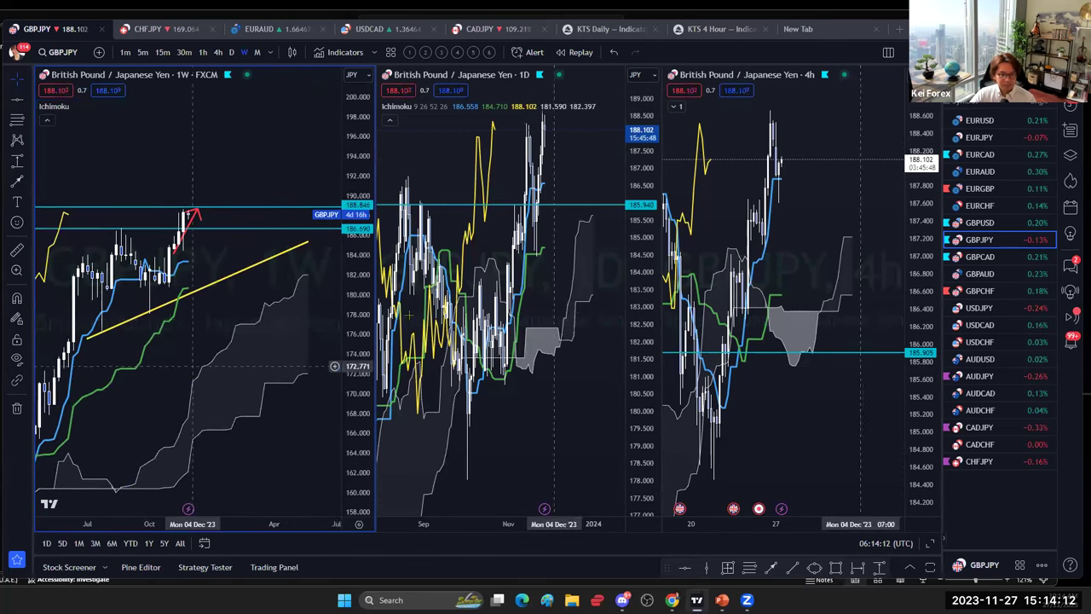
# - Rescale GBPJPY's daily chart and delete the horizontal lines at 185.940 on the daily and 185.905 on the 4-hour chart
pyautogui.moveTo(462, 292); pyautogui.dragTo(455, 314)
pyautogui.moveTo(640, 346); pyautogui.dragTo(641, 439)
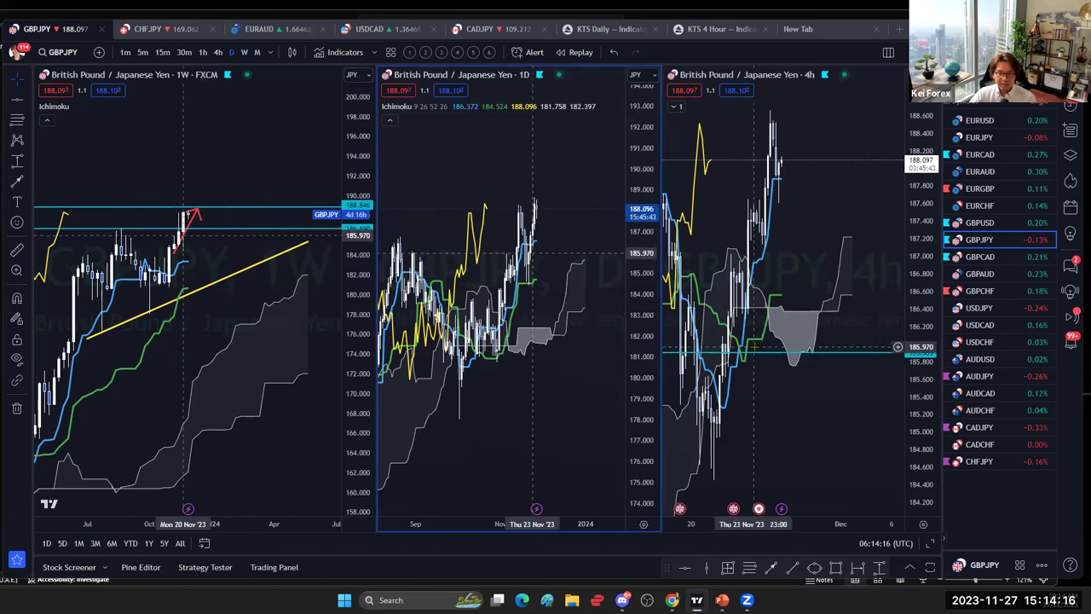
pyautogui.click(785, 251)
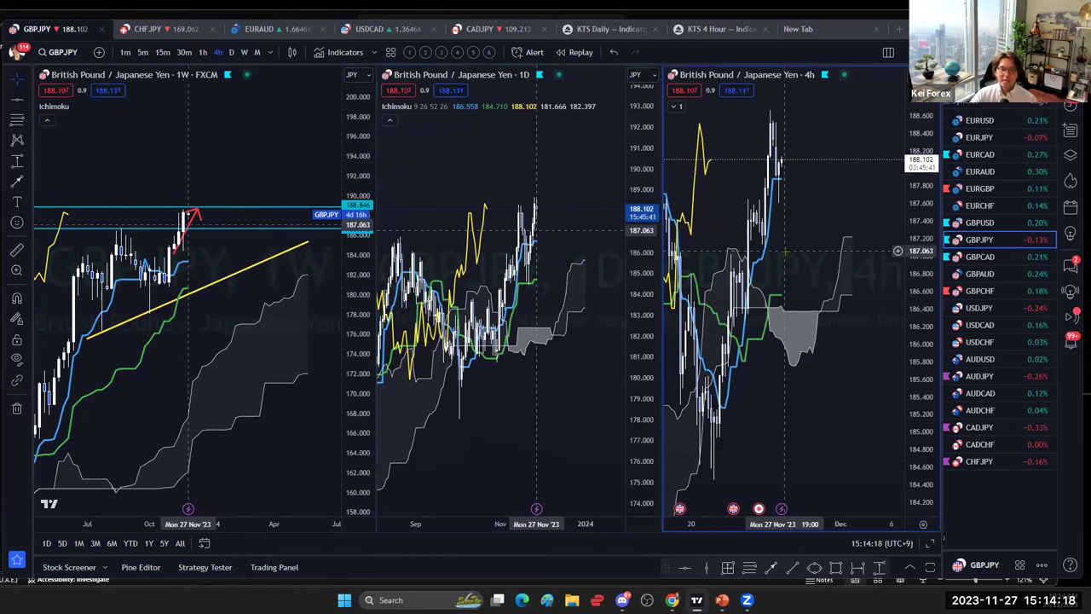
pyautogui.click(525, 287)
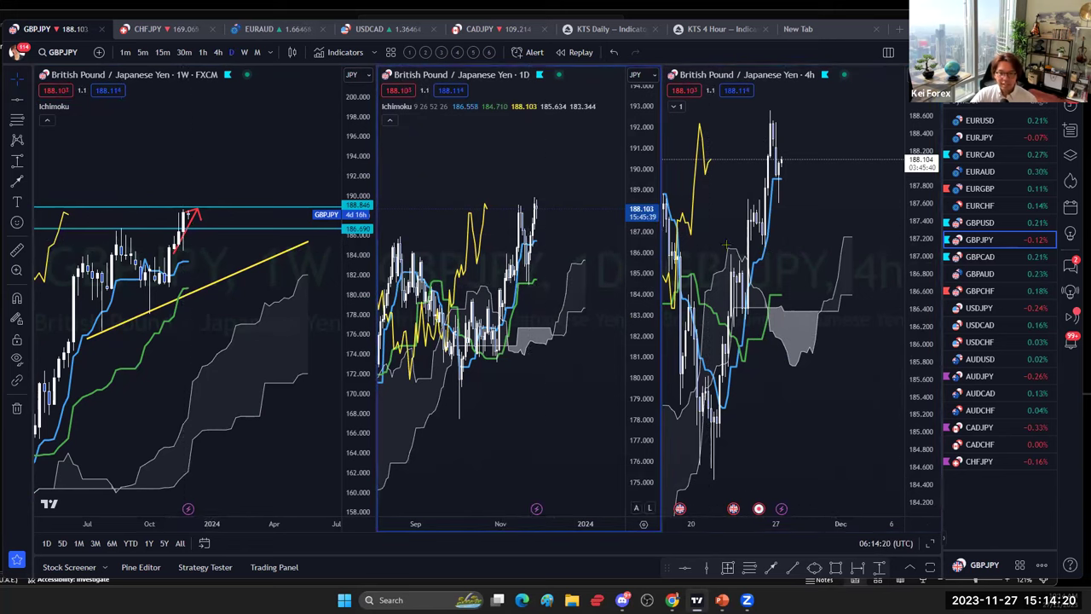
pyautogui.click(809, 225)
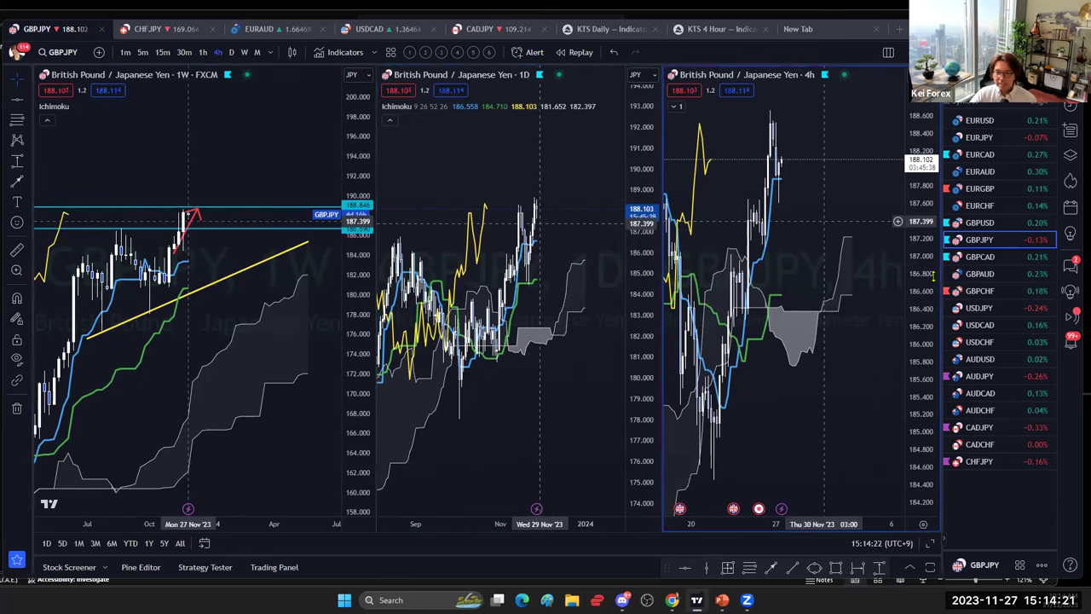
# - Review GBPCAD on all three timeframes, clear the red pen annotations, and rescale the daily and 4-hour charts
pyautogui.click(980, 256)
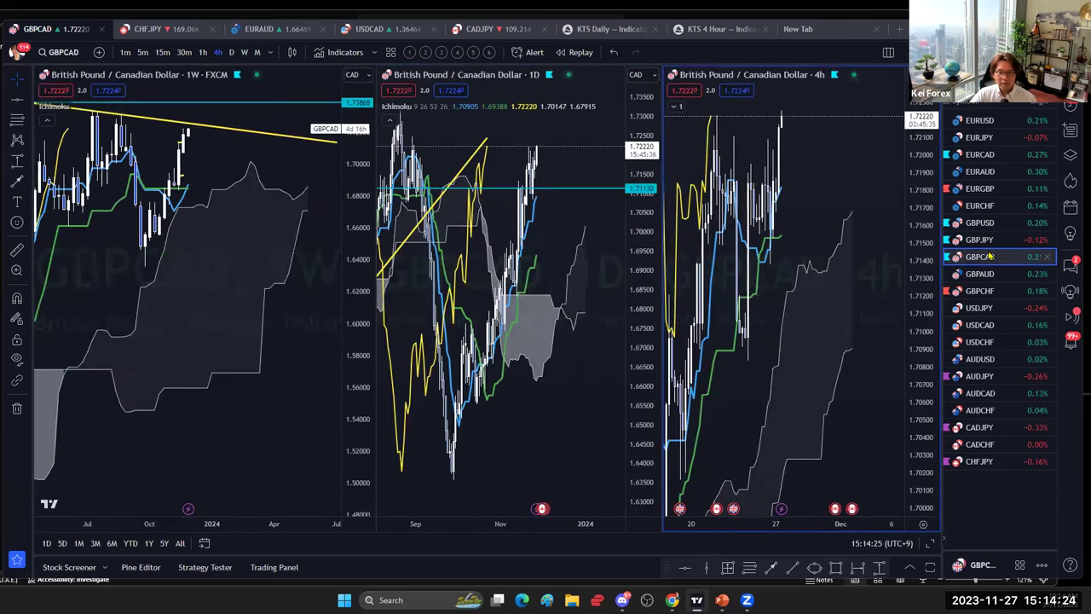
pyautogui.click(267, 246)
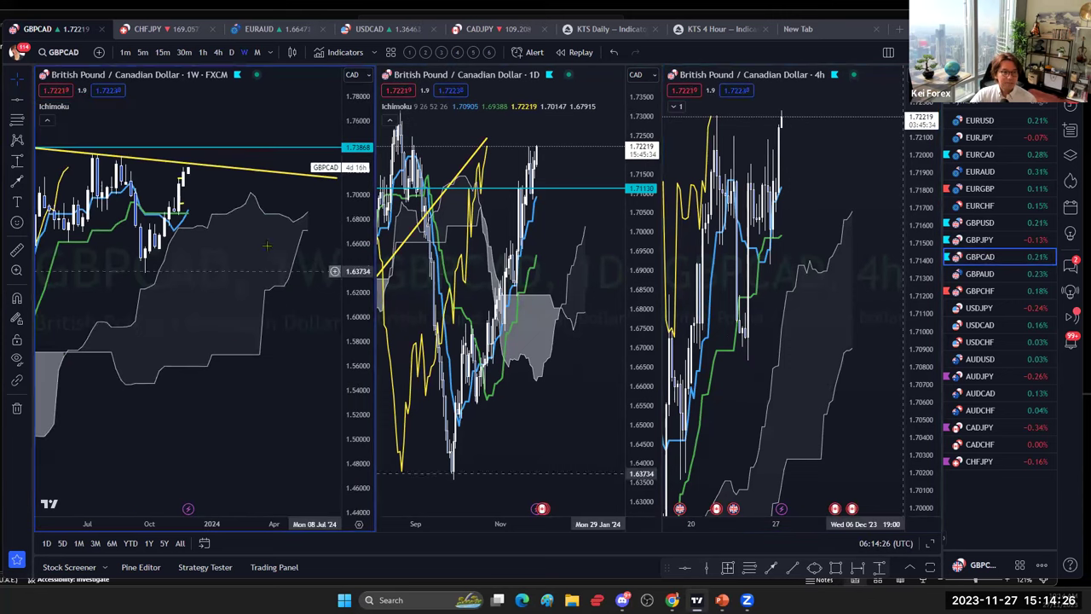
pyautogui.moveTo(267, 245); pyautogui.dragTo(266, 311)
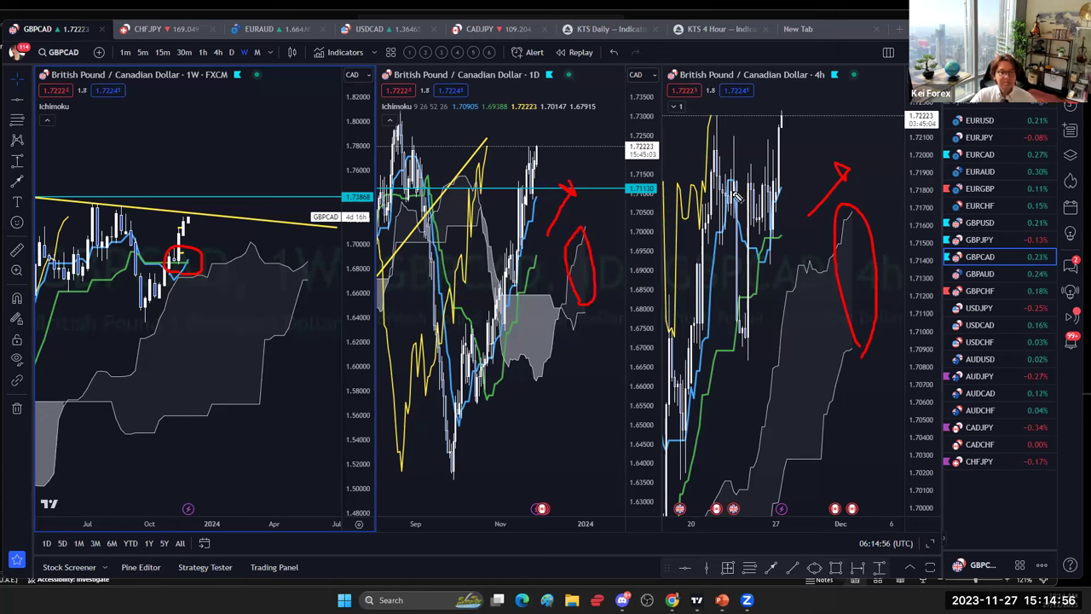
pyautogui.press('e')
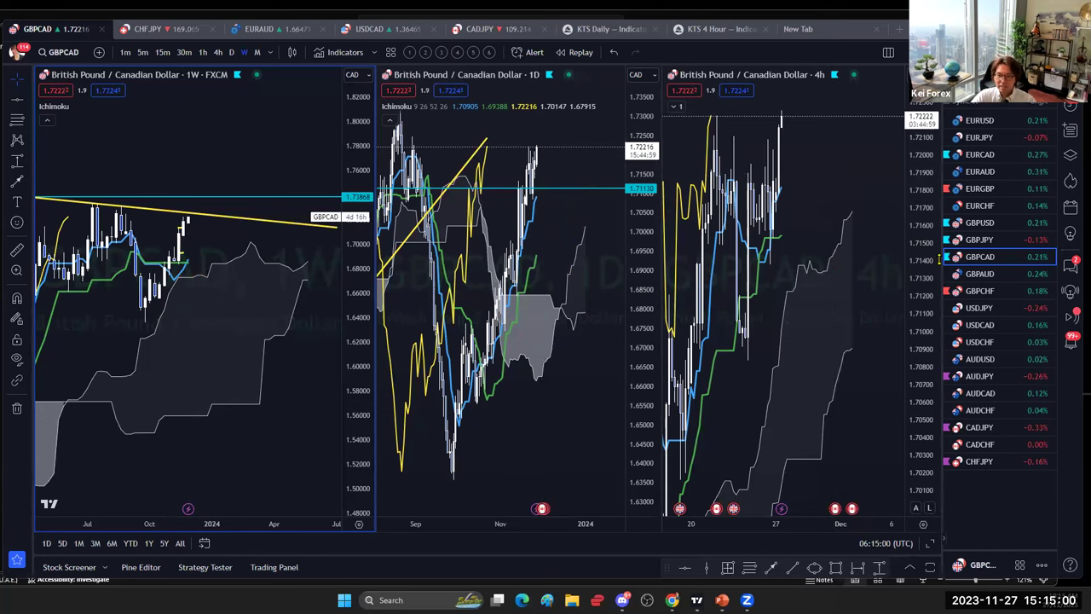
pyautogui.moveTo(916, 192); pyautogui.dragTo(916, 283)
pyautogui.moveTo(647, 192); pyautogui.dragTo(646, 243)
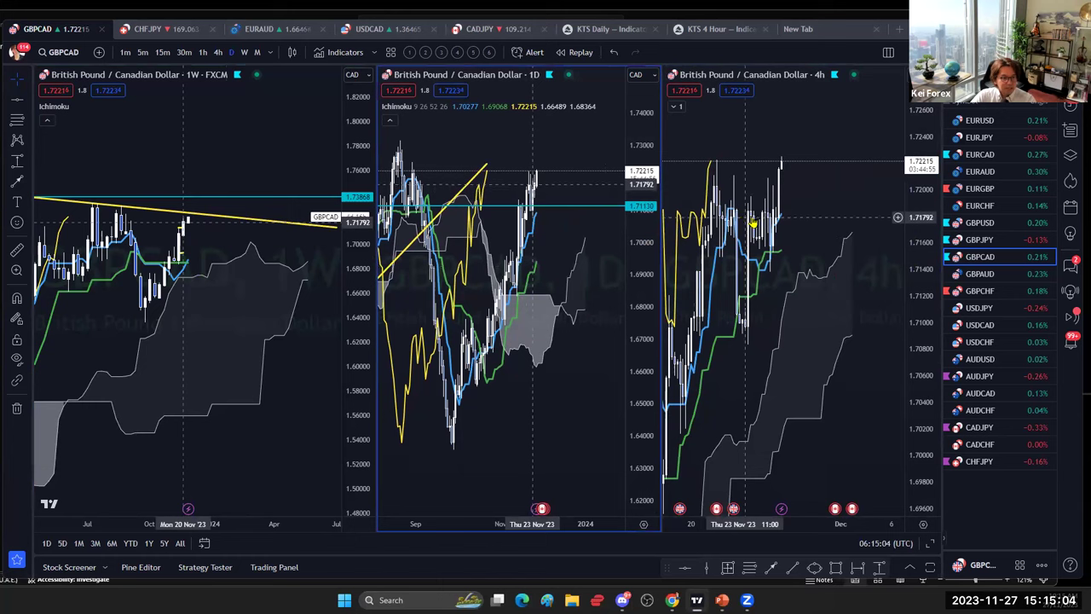
# - Review GBPAUD on all three timeframes, showing more weekly history around the rising trendline and compressing the 4-hour price scale
pyautogui.click(972, 275)
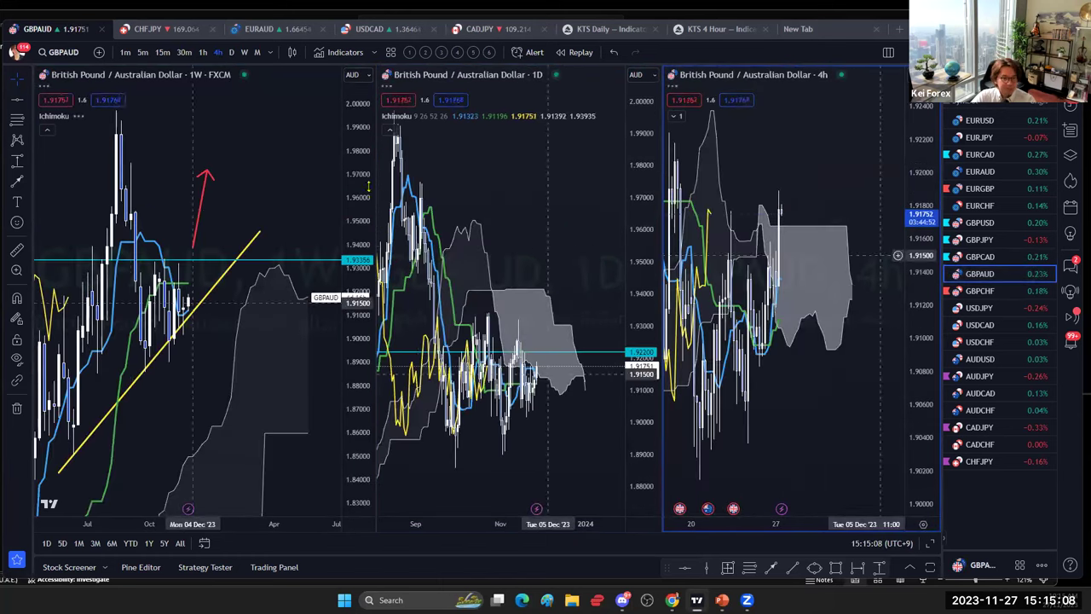
pyautogui.moveTo(359, 262); pyautogui.dragTo(358, 336)
pyautogui.moveTo(265, 353); pyautogui.dragTo(259, 328)
pyautogui.click(721, 305)
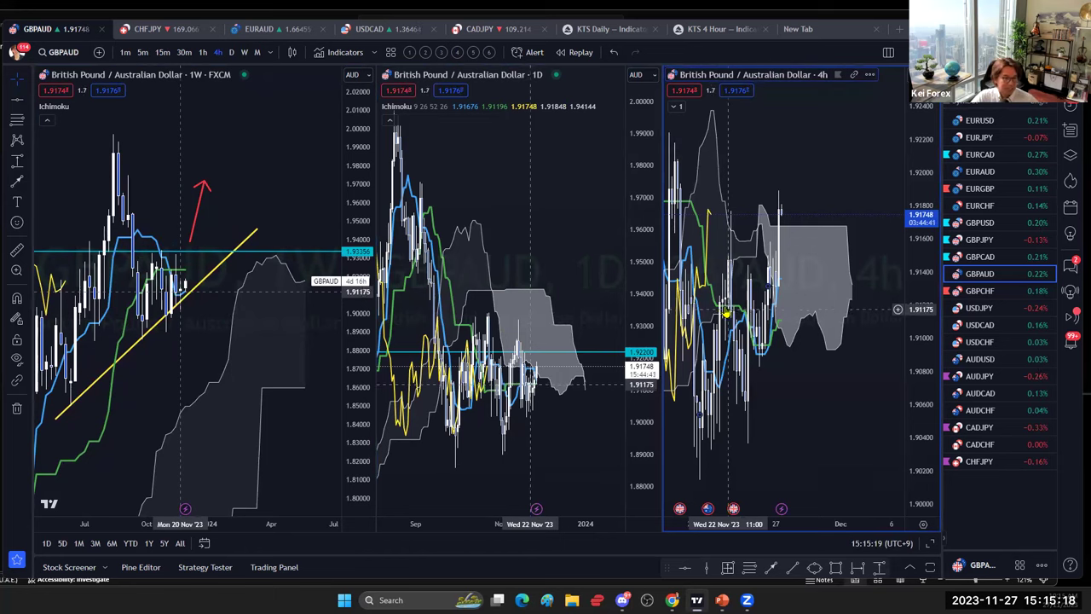
pyautogui.moveTo(175, 360); pyautogui.dragTo(218, 356)
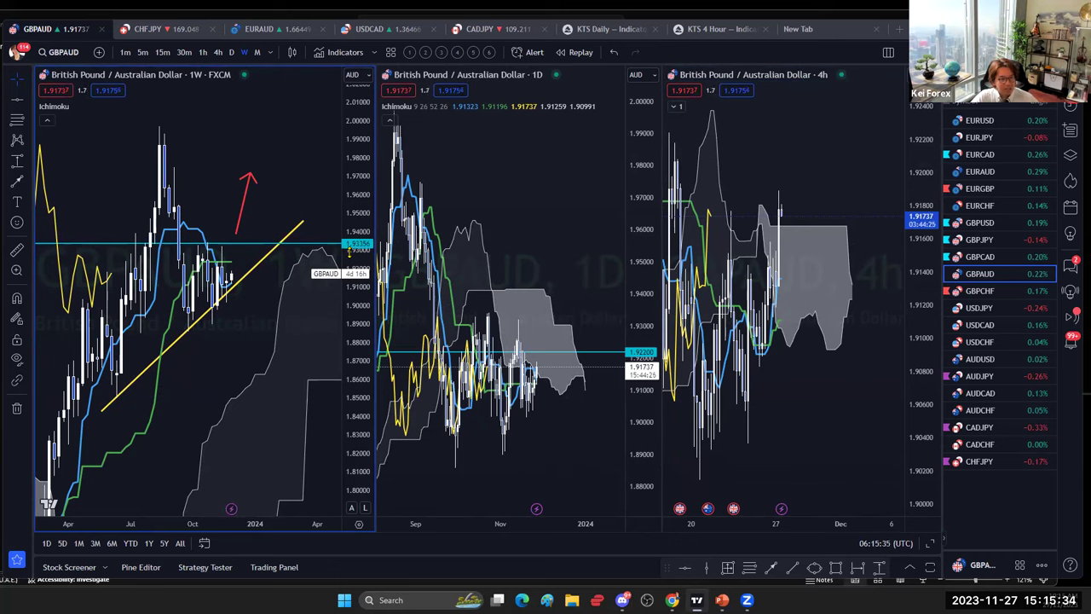
pyautogui.click(580, 252)
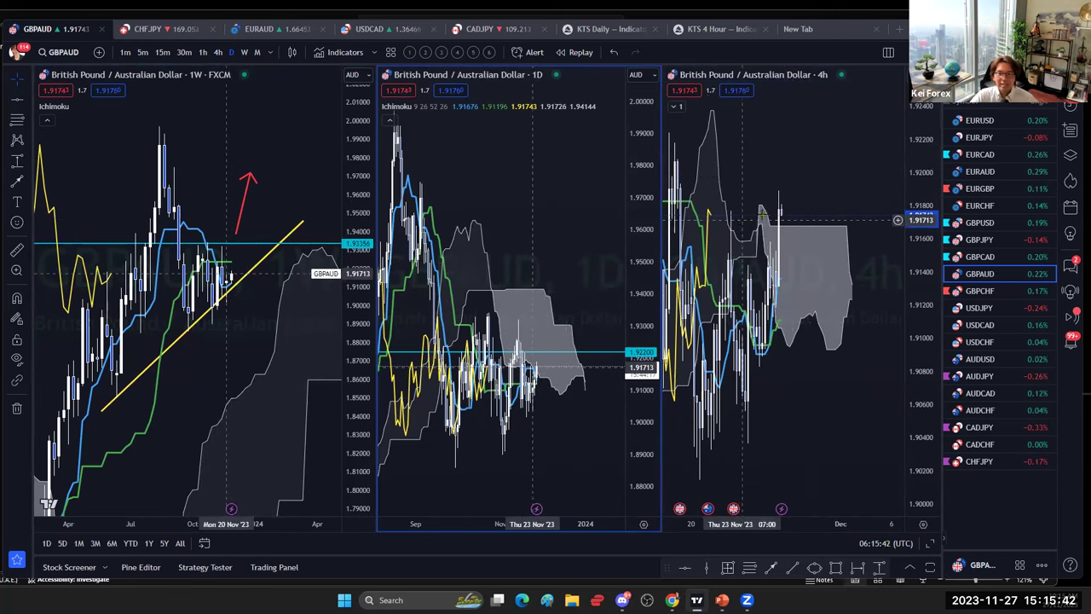
pyautogui.moveTo(914, 169); pyautogui.dragTo(914, 199)
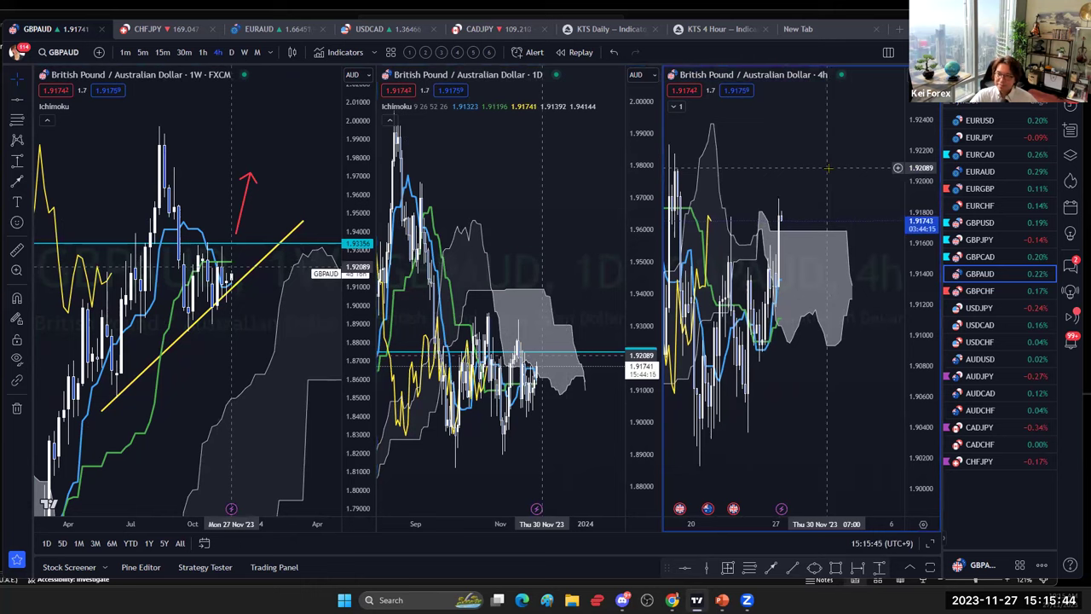
# - Review GBPCHF on all three timeframes, reframing the weekly and 4-hour charts and marking the daily chart with a rising pen stroke
pyautogui.click(980, 291)
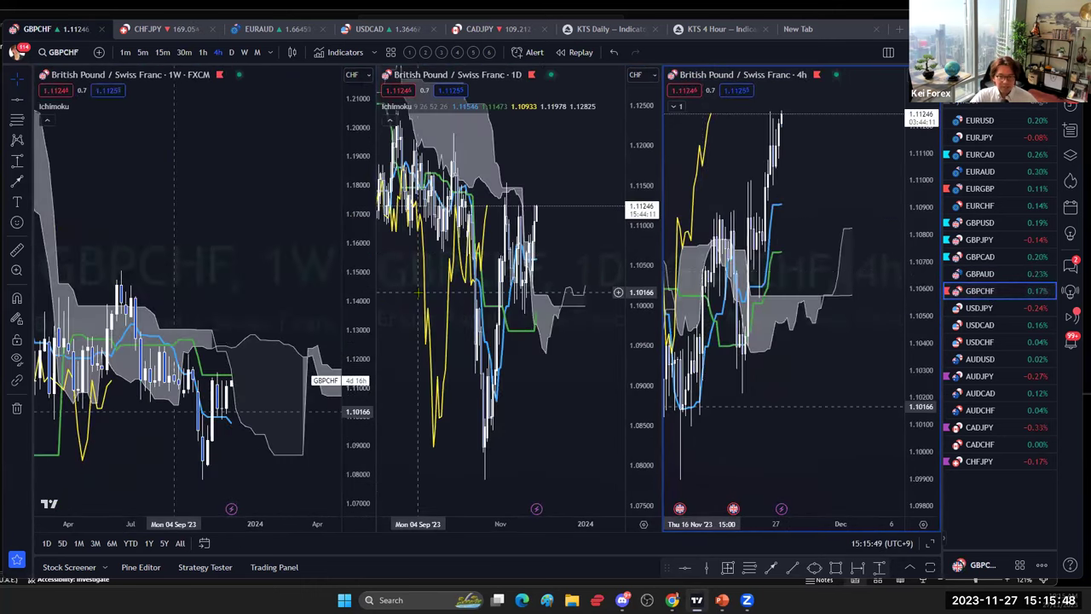
pyautogui.click(246, 231)
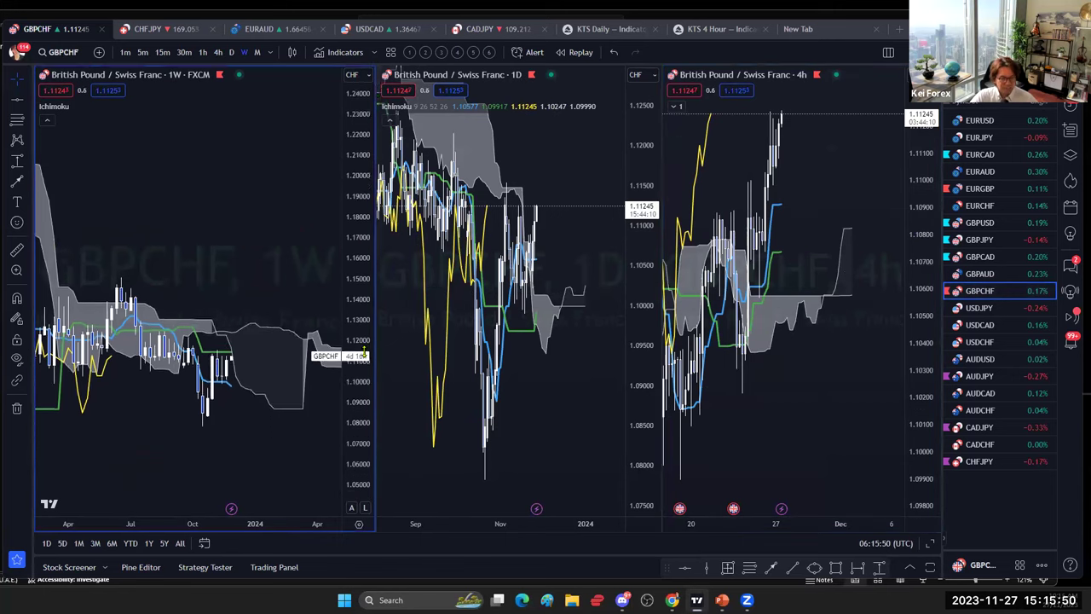
pyautogui.moveTo(251, 264); pyautogui.dragTo(247, 231)
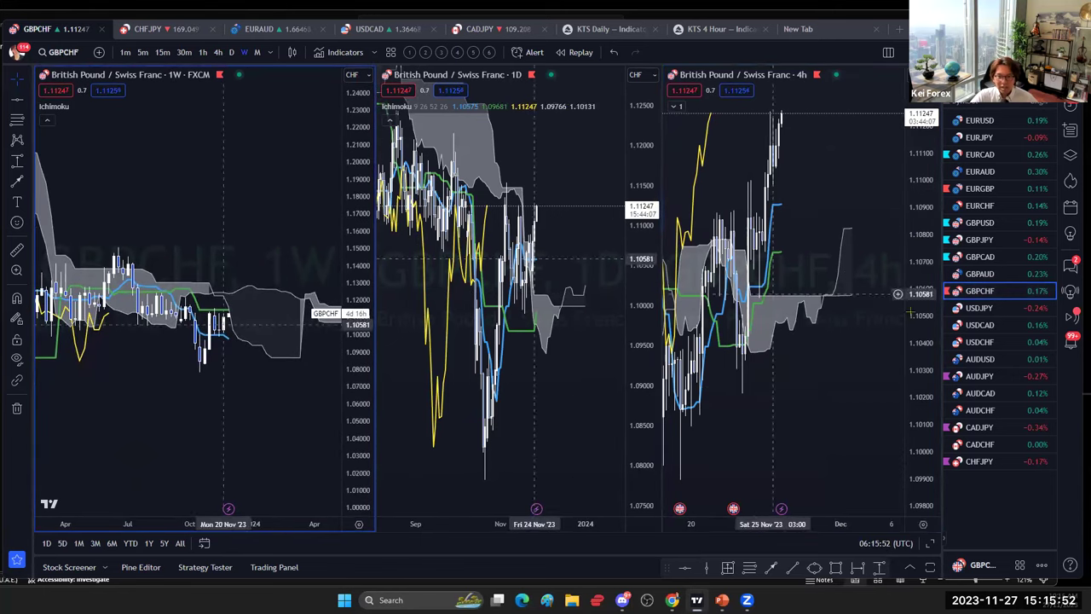
pyautogui.click(838, 303)
pyautogui.moveTo(837, 303); pyautogui.dragTo(839, 344)
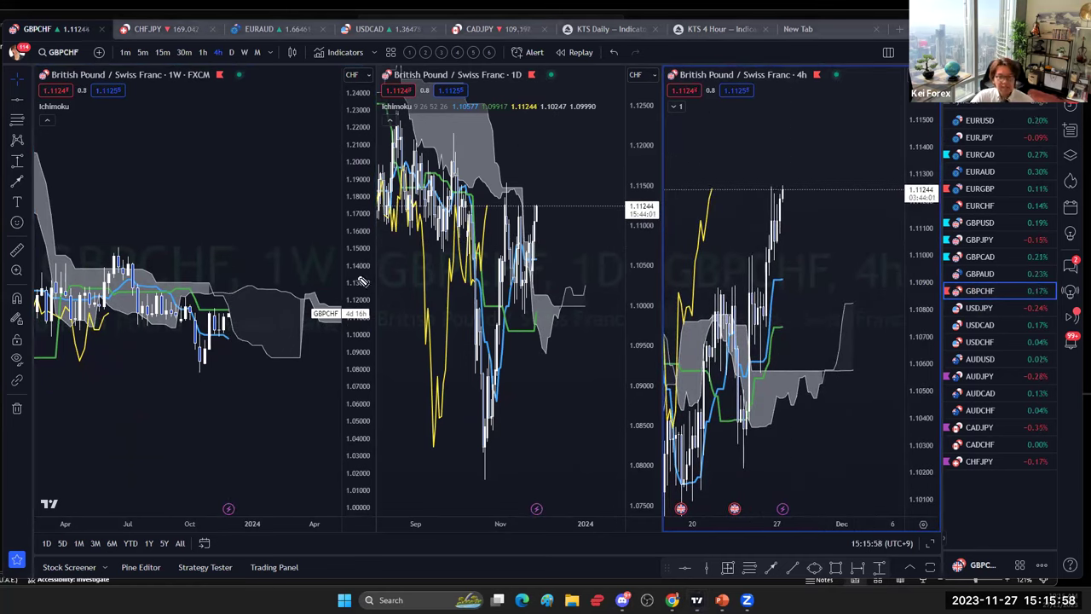
pyautogui.moveTo(529, 284); pyautogui.dragTo(580, 200)
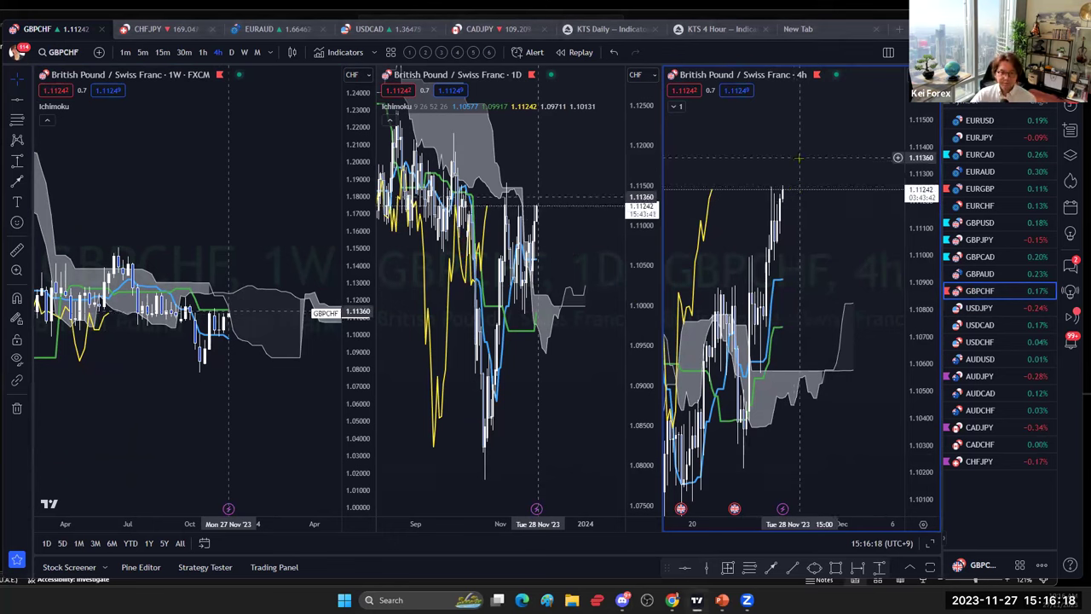
# - Review USDJPY on the weekly, daily and 4-hour charts, recentering the weekly and 4-hour views around current price
pyautogui.click(978, 308)
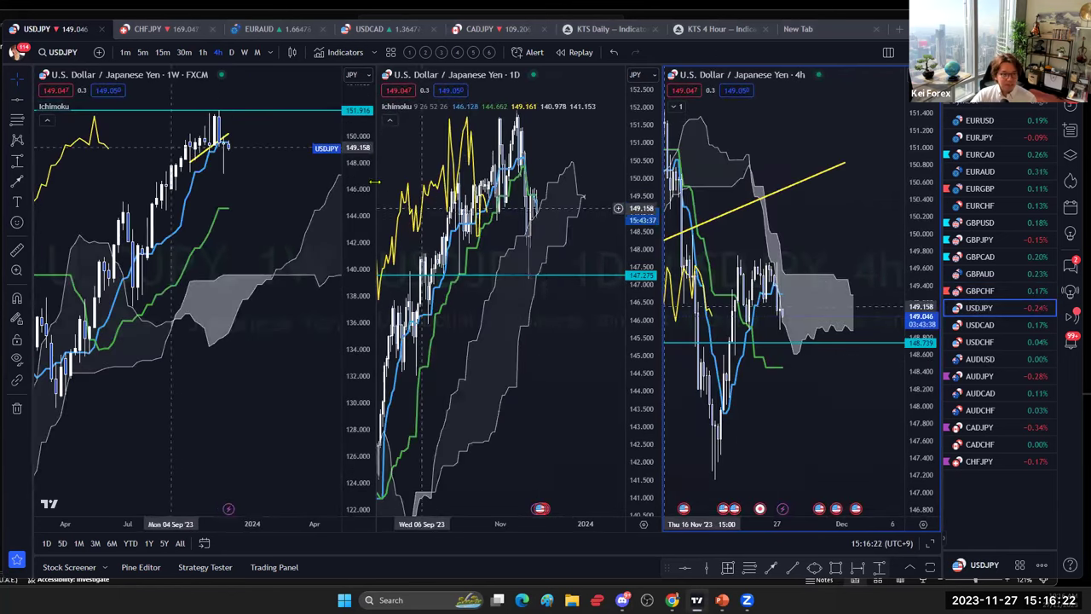
pyautogui.moveTo(261, 195); pyautogui.dragTo(254, 246)
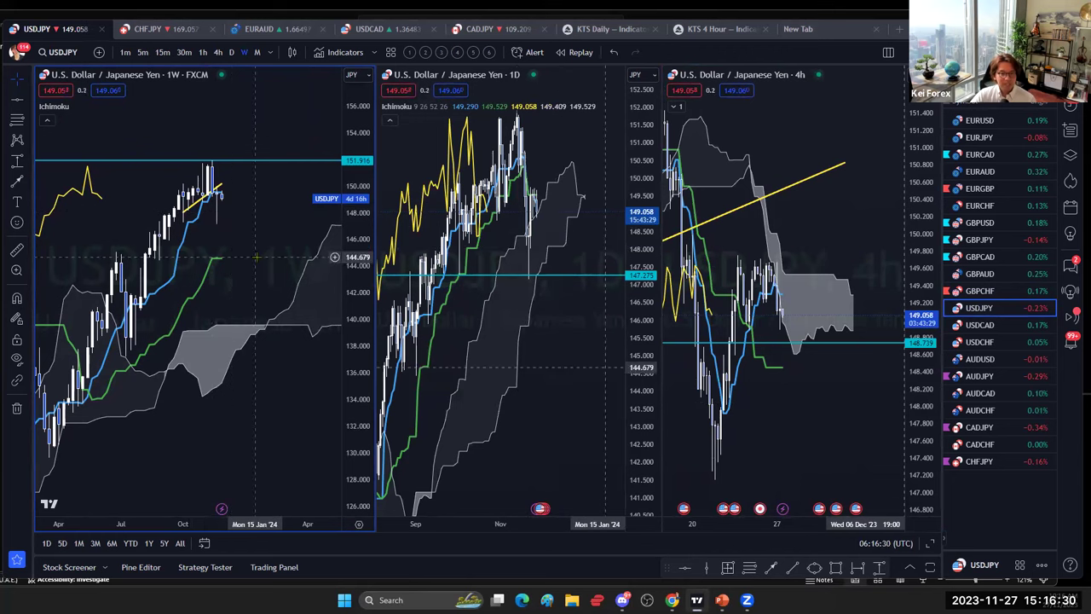
pyautogui.click(509, 241)
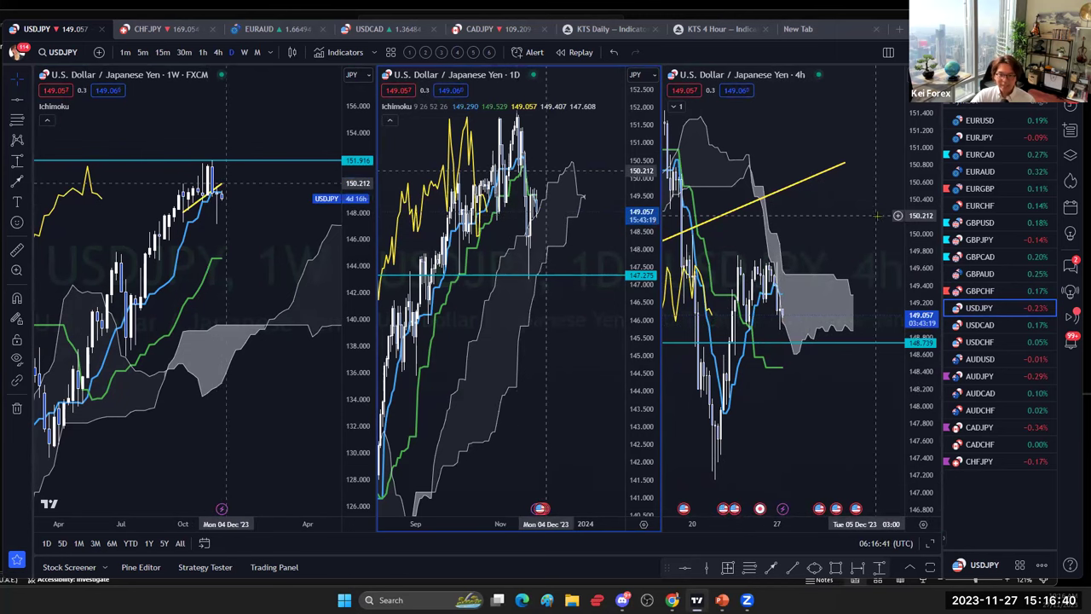
pyautogui.click(805, 238)
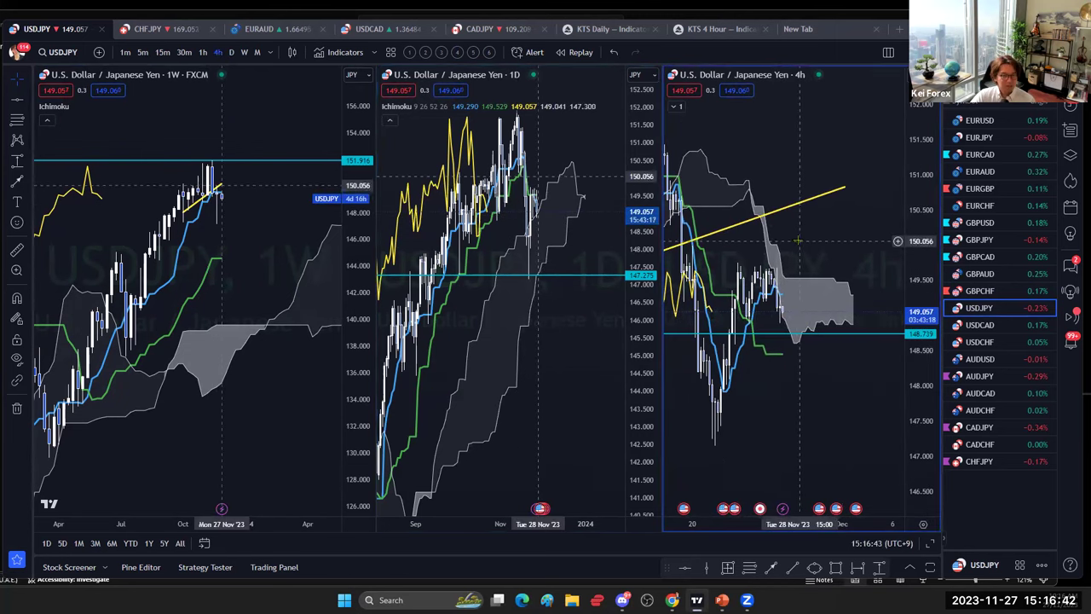
pyautogui.moveTo(811, 232); pyautogui.dragTo(803, 225)
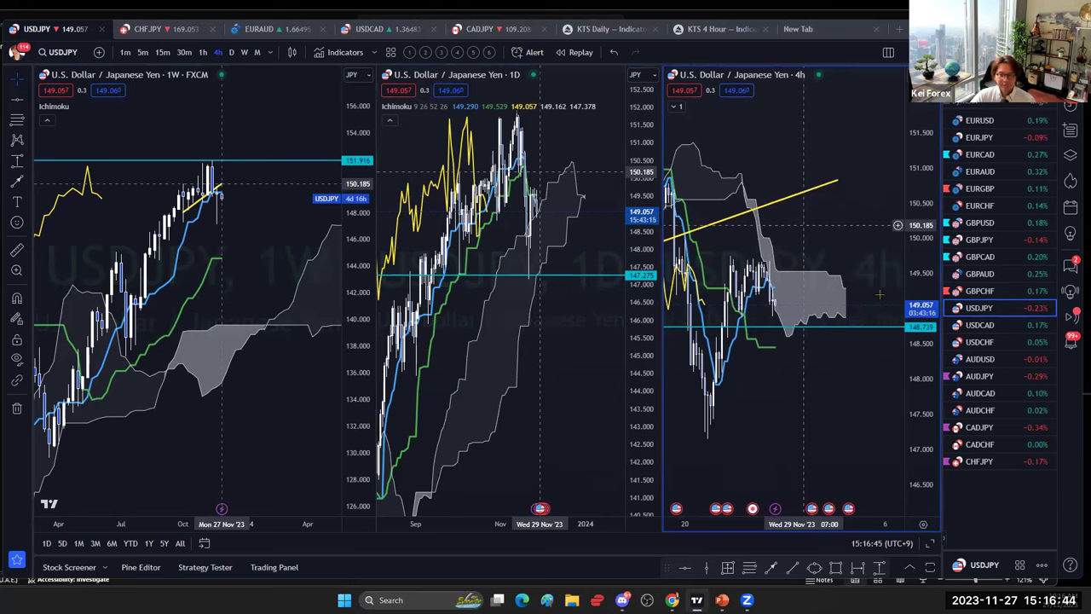
# - Switch the charts to USDCAD and widen the 4-hour view to examine earlier price action around the horizontal level
pyautogui.click(955, 326)
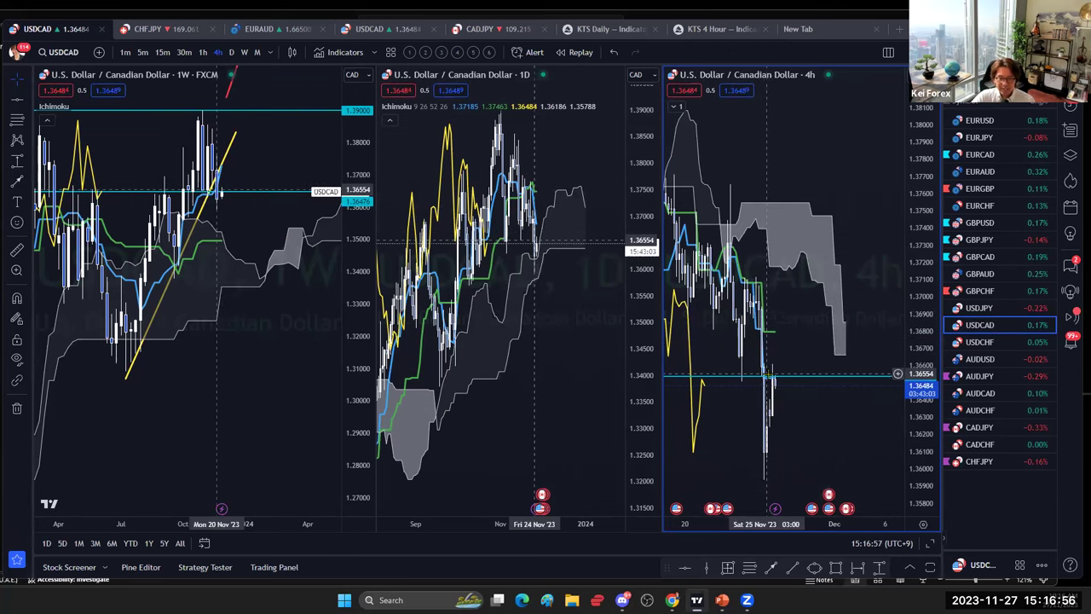
pyautogui.scroll(-2, 808, 326)
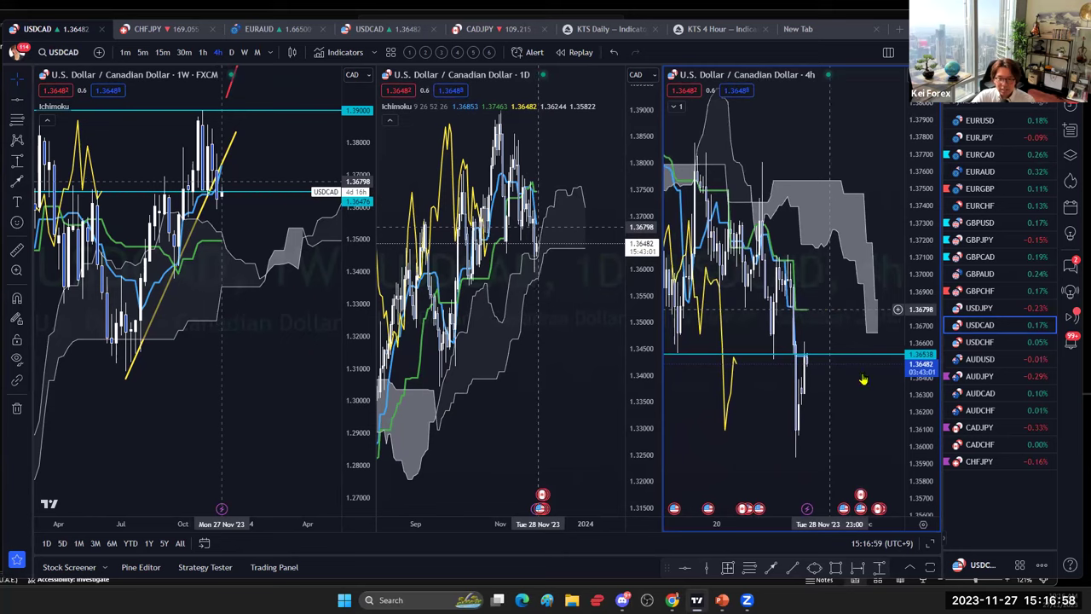
pyautogui.scroll(-3, 820, 521)
pyautogui.scroll(-2, 820, 521)
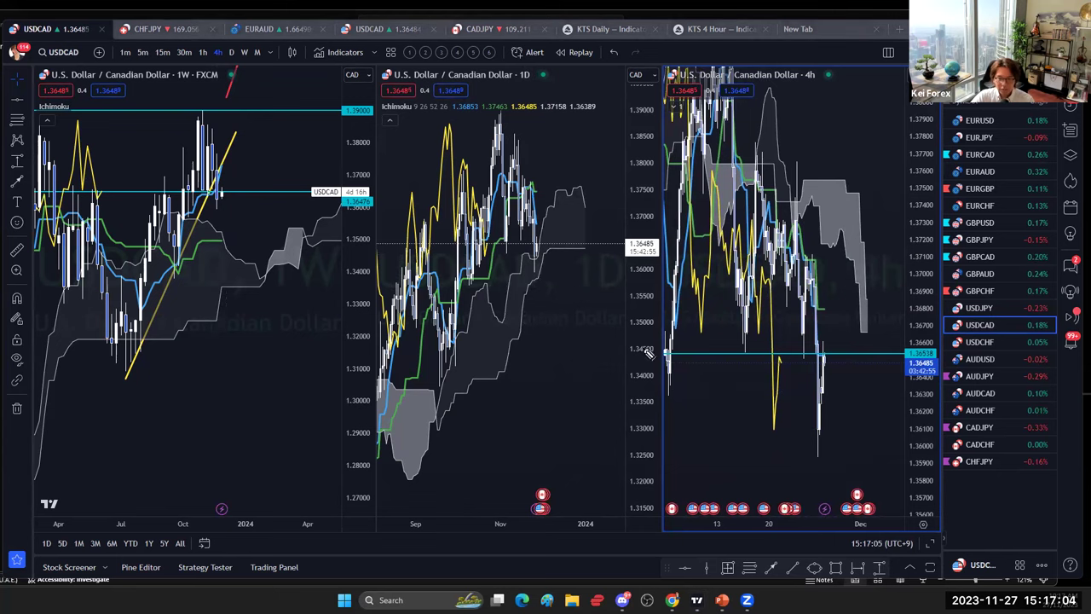
# - Draw a red line along USDCAD's 4-hour horizontal level and red downward arrows from current price on all three charts
pyautogui.moveTo(739, 352); pyautogui.dragTo(857, 349)
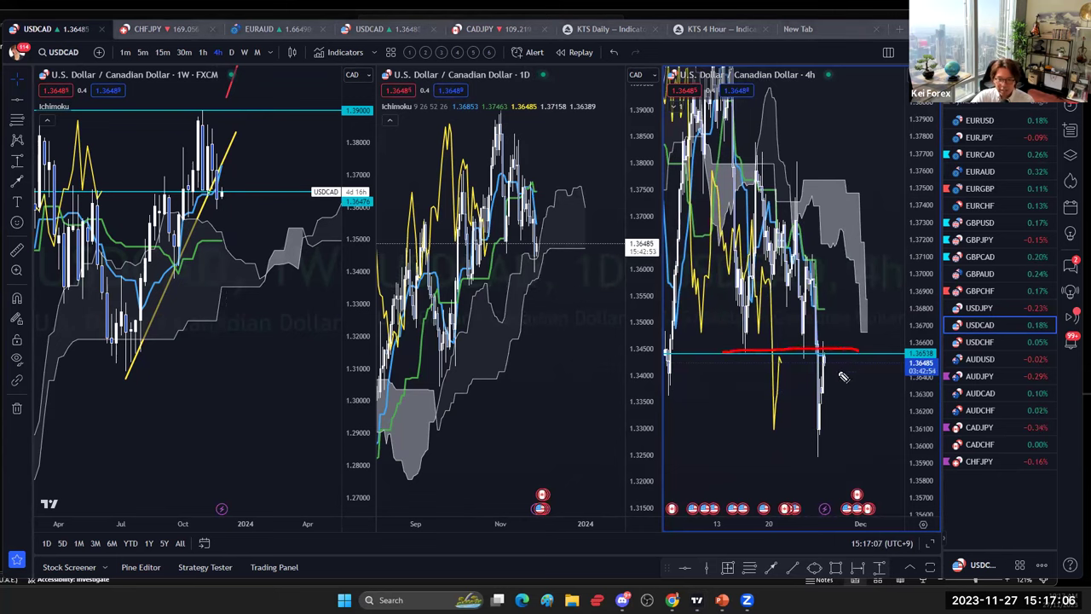
pyautogui.moveTo(849, 410); pyautogui.dragTo(844, 430)
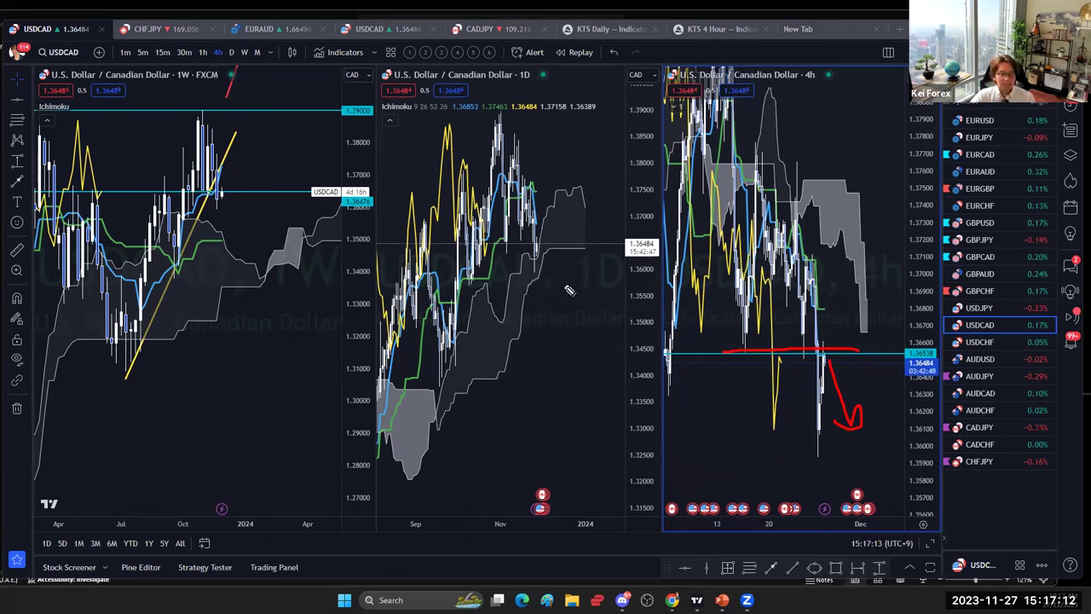
pyautogui.moveTo(559, 297); pyautogui.dragTo(563, 333)
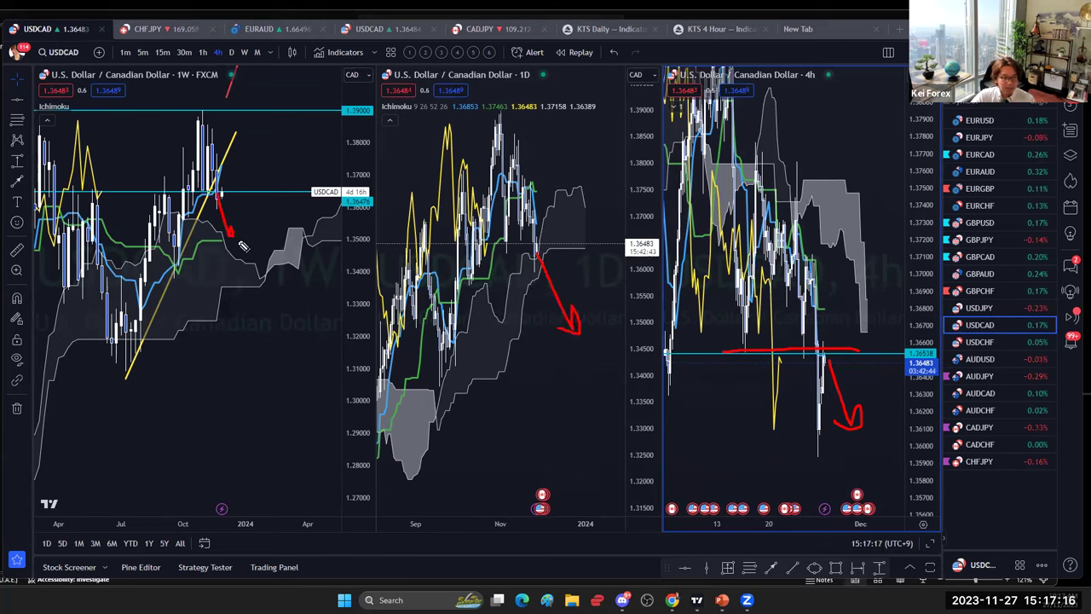
# - Reposition the lower horizontal line on USDCAD's weekly chart at about 1.34963
pyautogui.click(256, 219)
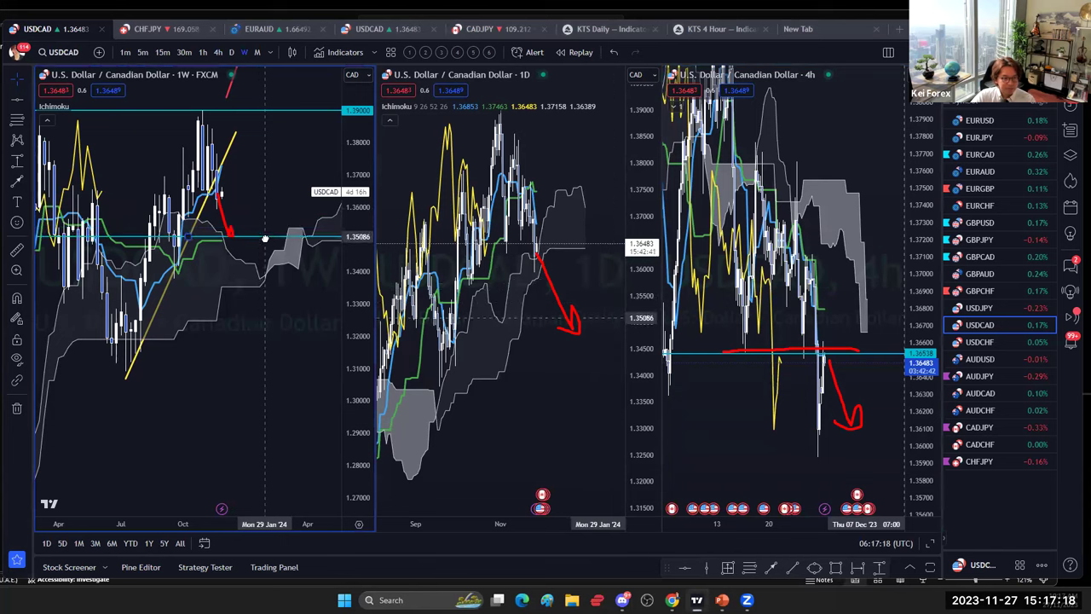
pyautogui.click(266, 240)
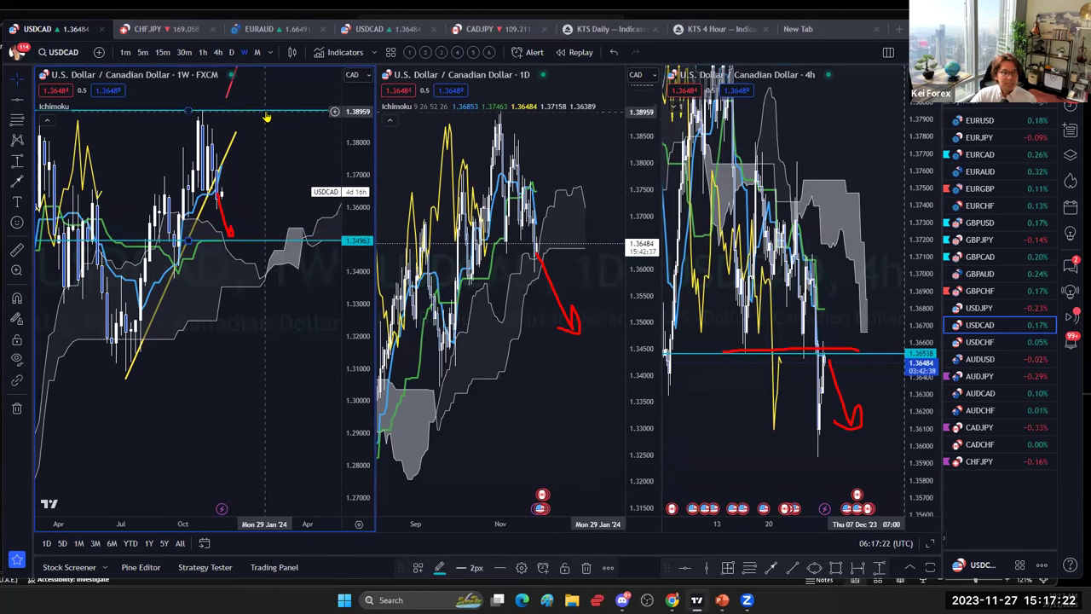
# - Delete the upper horizontal line and the upward red arrow from USDCAD's weekly chart, and clear the red sketched marks from all charts
pyautogui.press('Delete')
pyautogui.click(231, 90)
pyautogui.press('Delete')
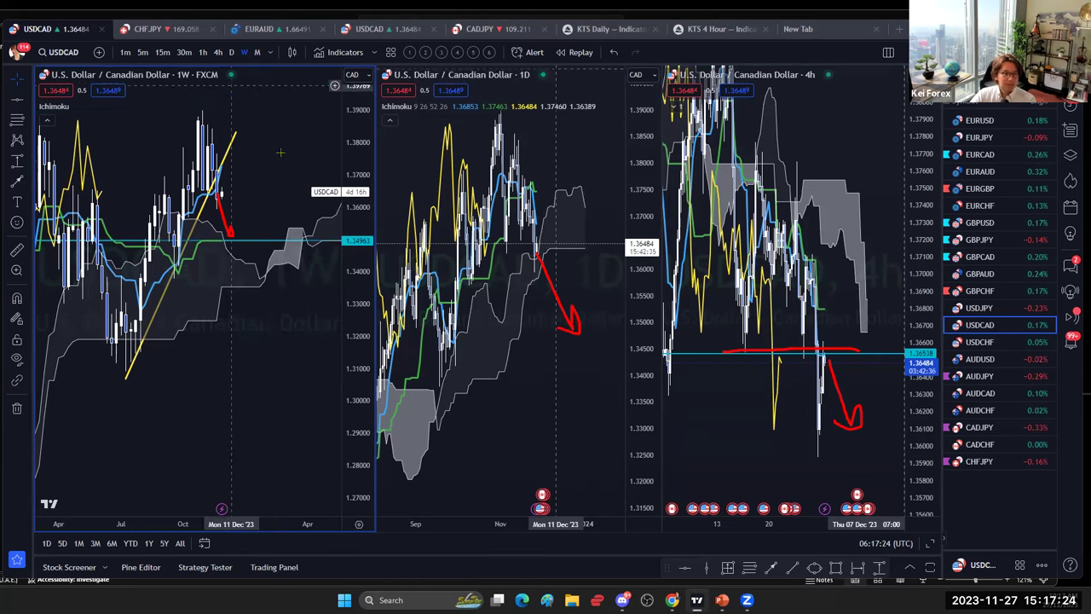
pyautogui.click(475, 151)
pyautogui.press('Escape')
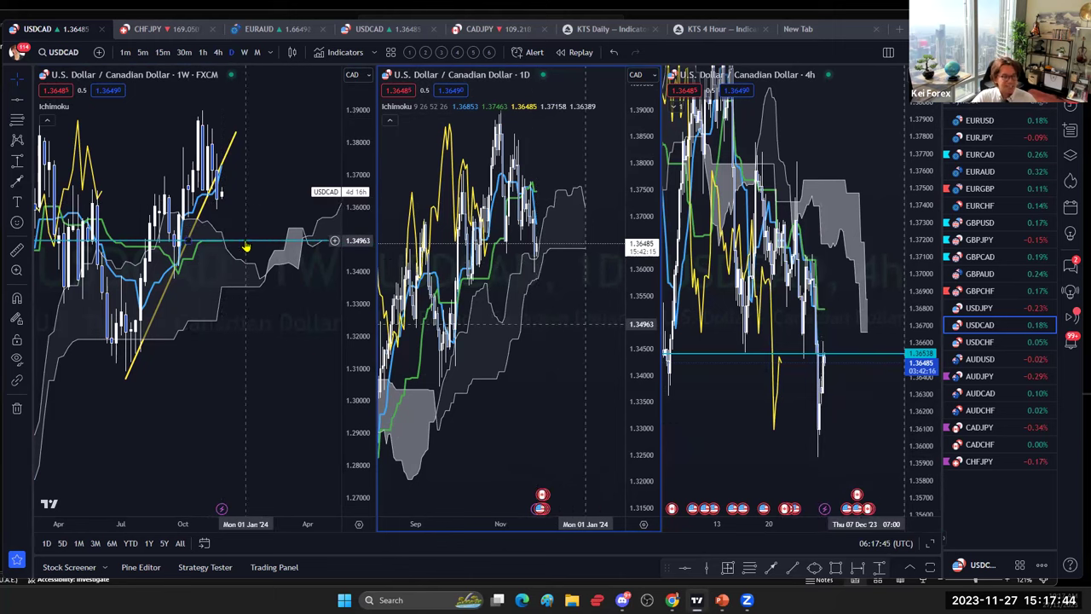
# - Examine USDCAD's 4-hour chart over a wider price range, with the cloud and the recent decline in view
pyautogui.click(900, 309)
pyautogui.moveTo(899, 307); pyautogui.dragTo(891, 268)
pyautogui.moveTo(910, 225); pyautogui.dragTo(866, 262)
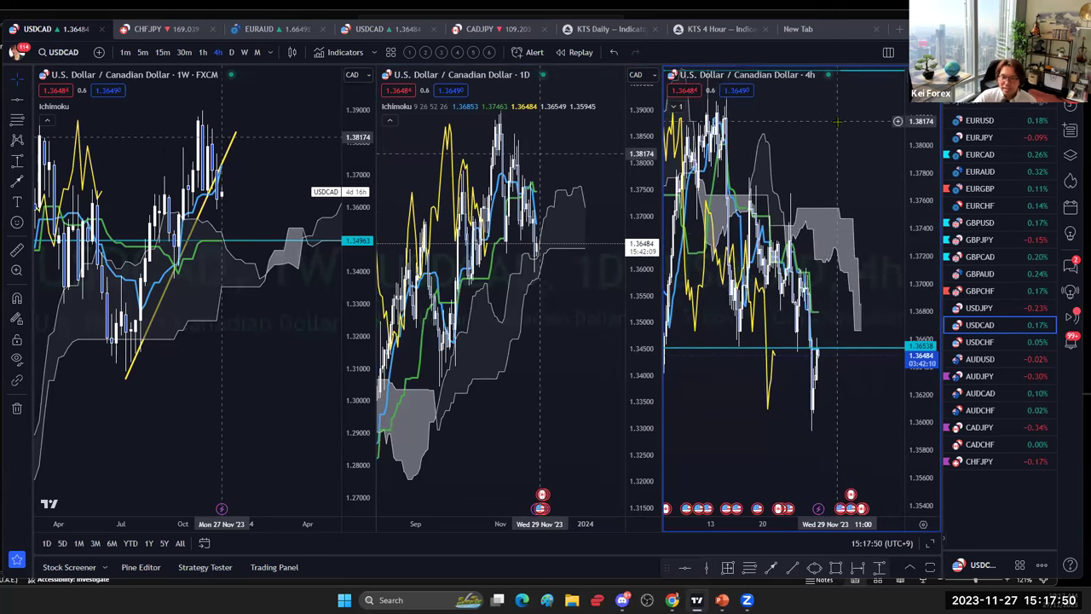
# - Switch the charts to USDCHF and review the weekly, daily and 4-hour views around current price
pyautogui.click(980, 342)
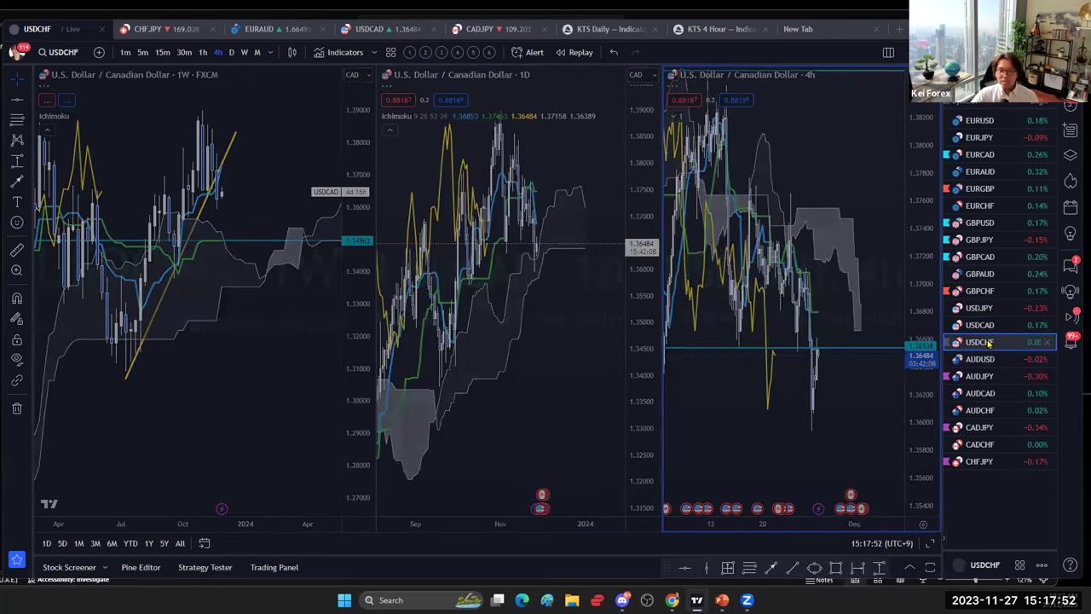
pyautogui.moveTo(311, 215); pyautogui.dragTo(309, 177)
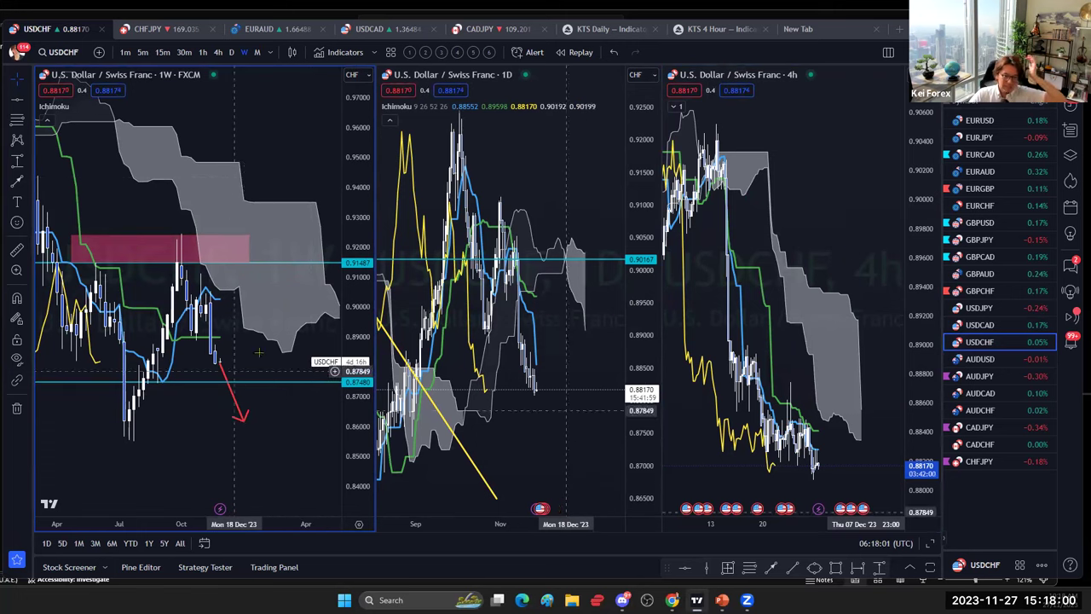
pyautogui.moveTo(257, 361); pyautogui.dragTo(239, 365)
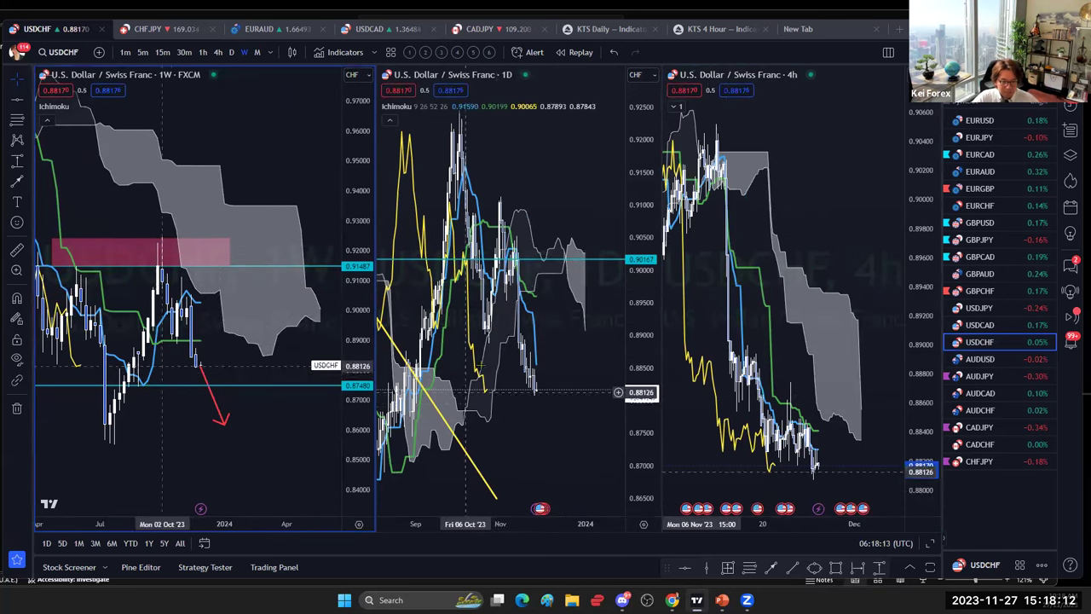
pyautogui.click(647, 363)
pyautogui.moveTo(647, 359); pyautogui.dragTo(647, 421)
pyautogui.moveTo(863, 355); pyautogui.dragTo(855, 312)
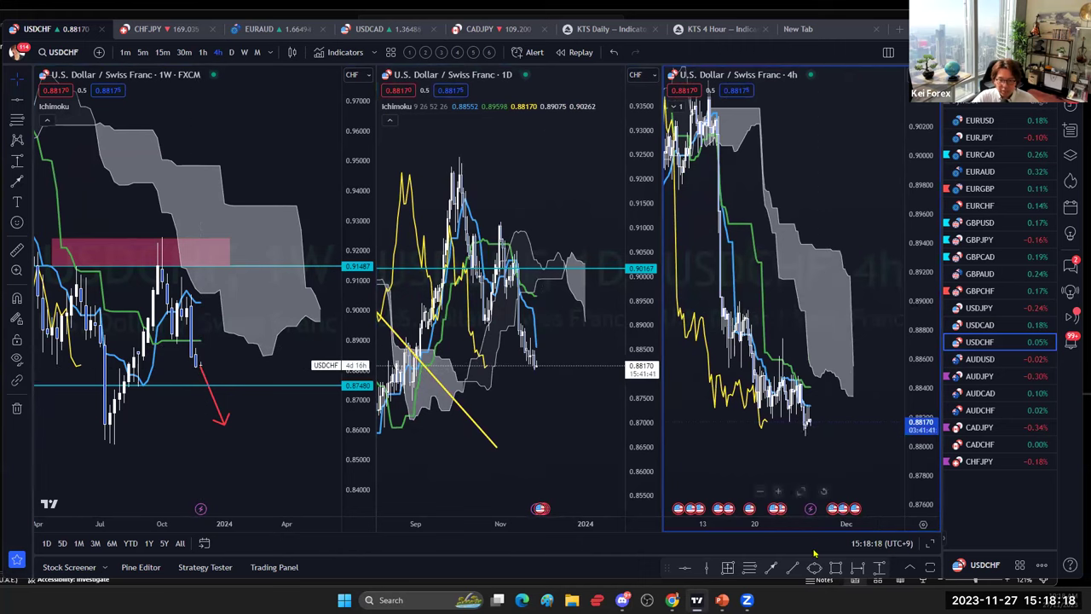
# - Place a horizontal line at USDCHF's recent 4-hour low, at about 0.88079
pyautogui.click(686, 569)
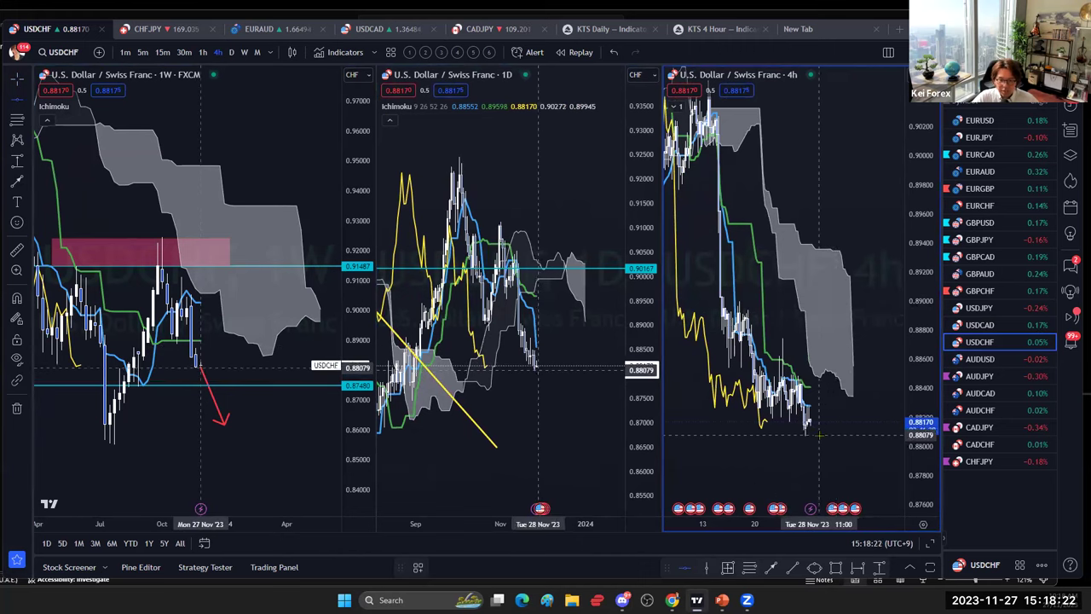
pyautogui.click(818, 435)
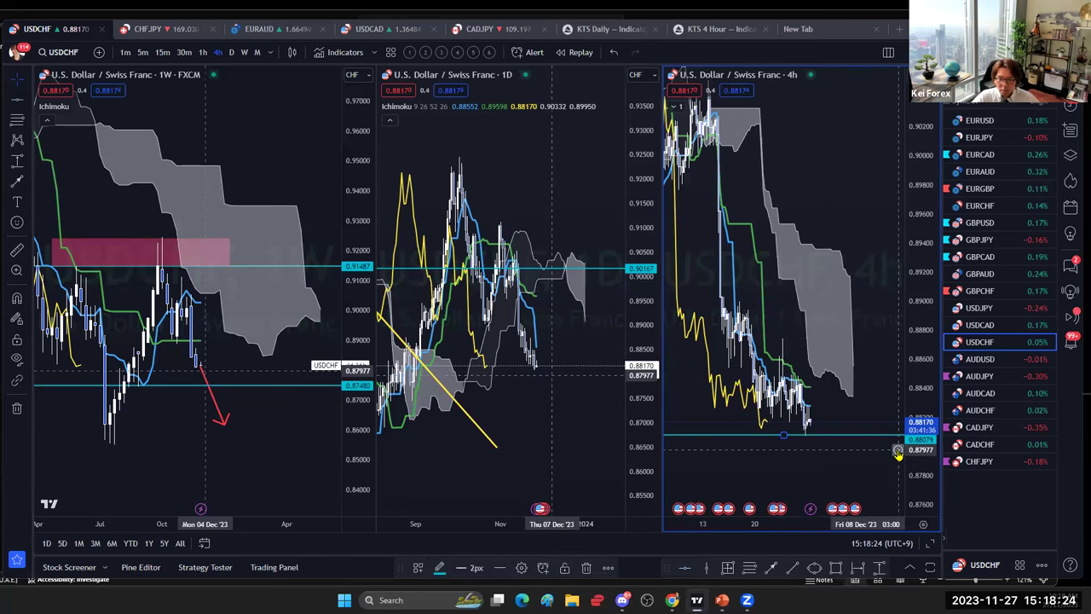
pyautogui.moveTo(874, 320); pyautogui.dragTo(859, 275)
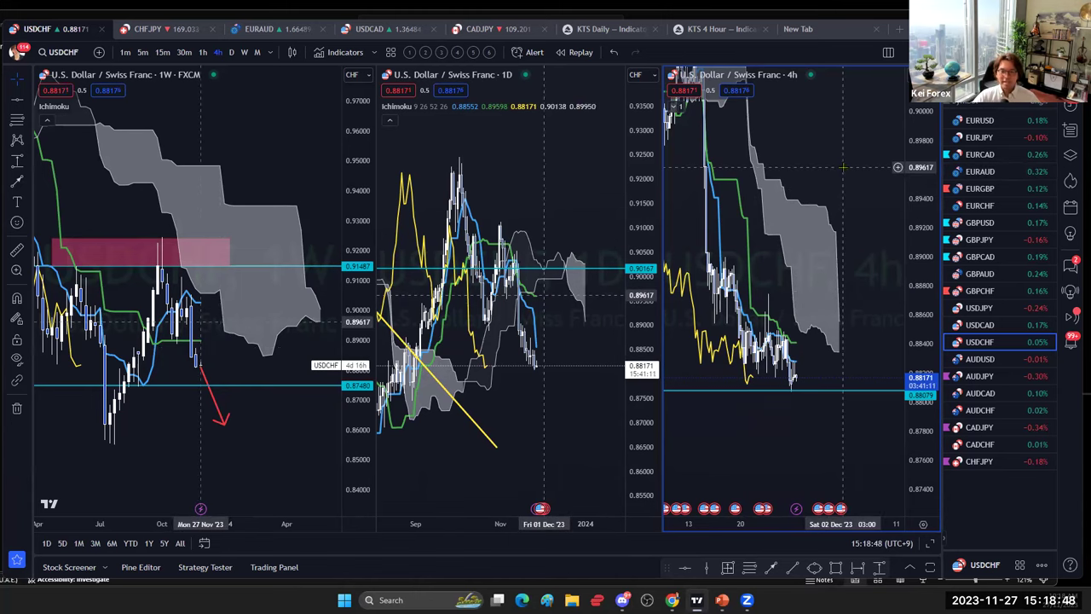
# - Switch the charts to AUDUSD and examine price against the clouds and key levels on the weekly, daily and 4-hour timeframes
pyautogui.click(984, 361)
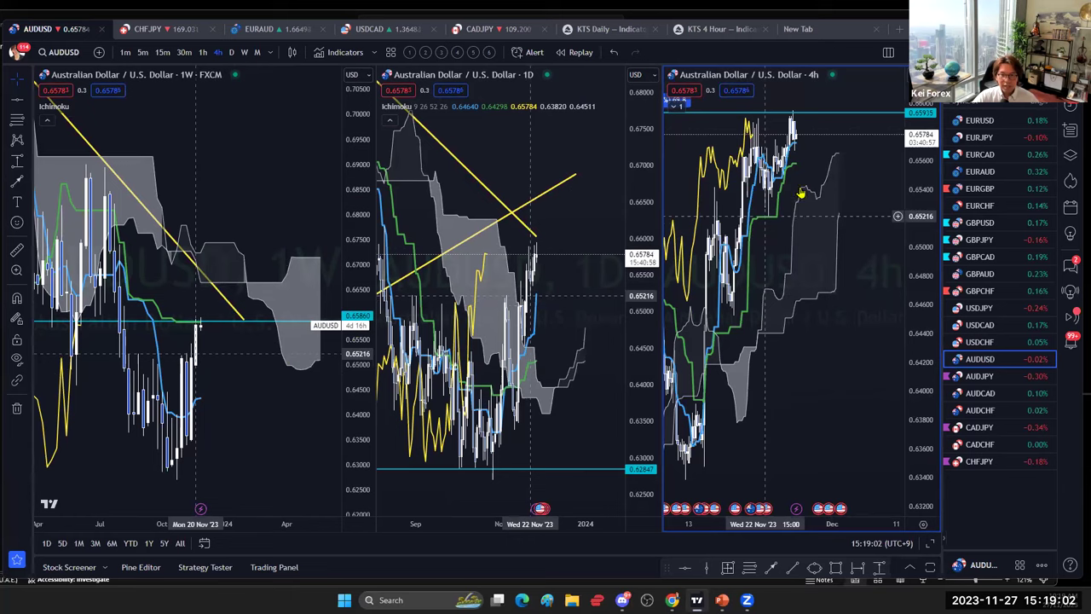
pyautogui.moveTo(801, 195); pyautogui.dragTo(791, 260)
pyautogui.moveTo(846, 206); pyautogui.dragTo(854, 212)
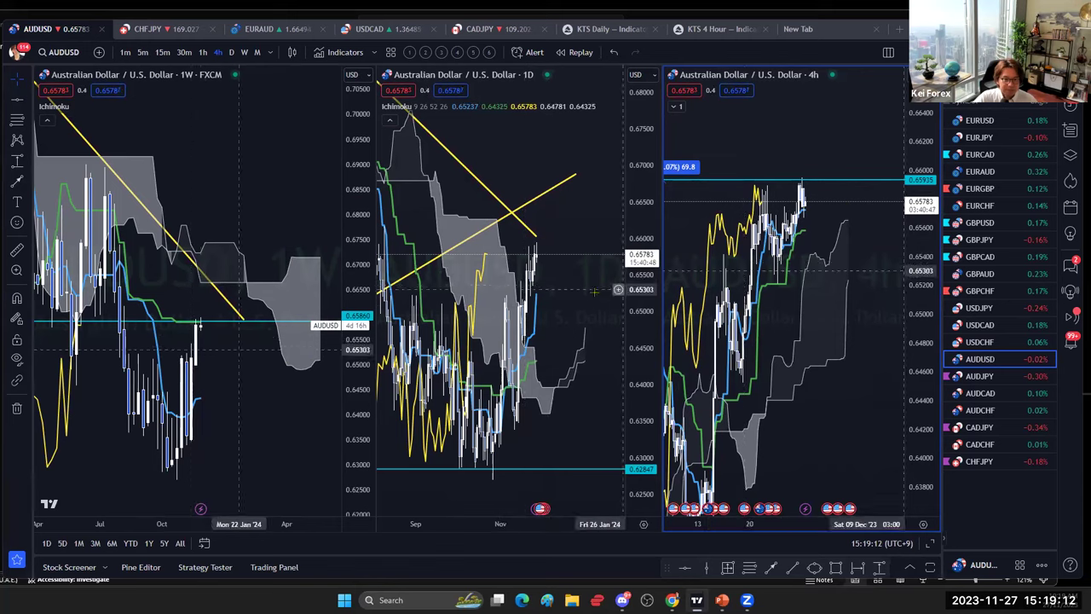
pyautogui.click(562, 323)
pyautogui.moveTo(574, 320)
pyautogui.mouseDown()
pyautogui.moveTo(590, 339)
pyautogui.moveTo(563, 307)
pyautogui.mouseUp()
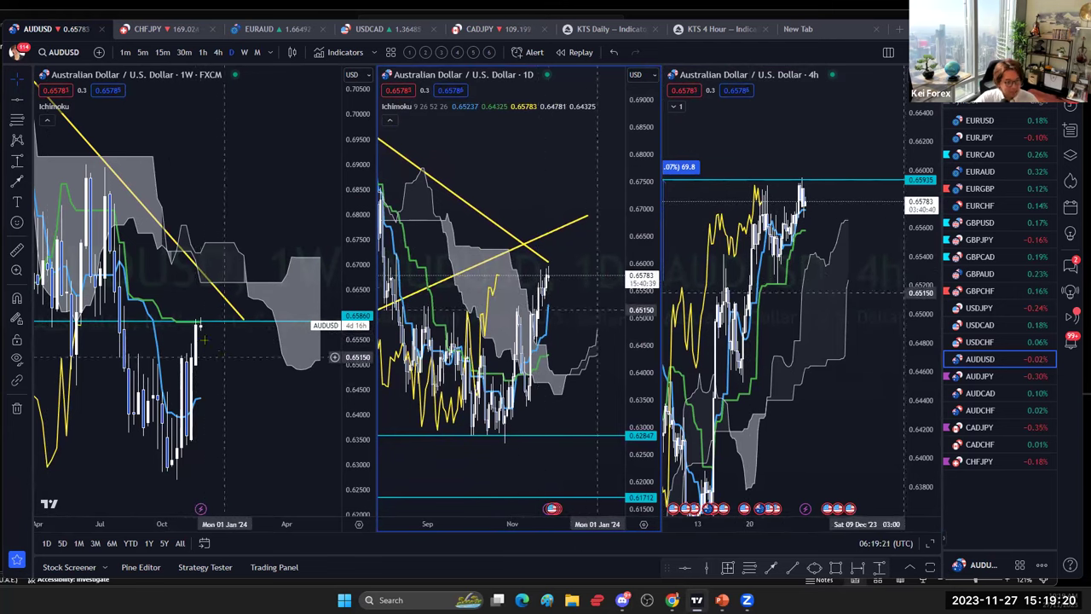
pyautogui.click(236, 392)
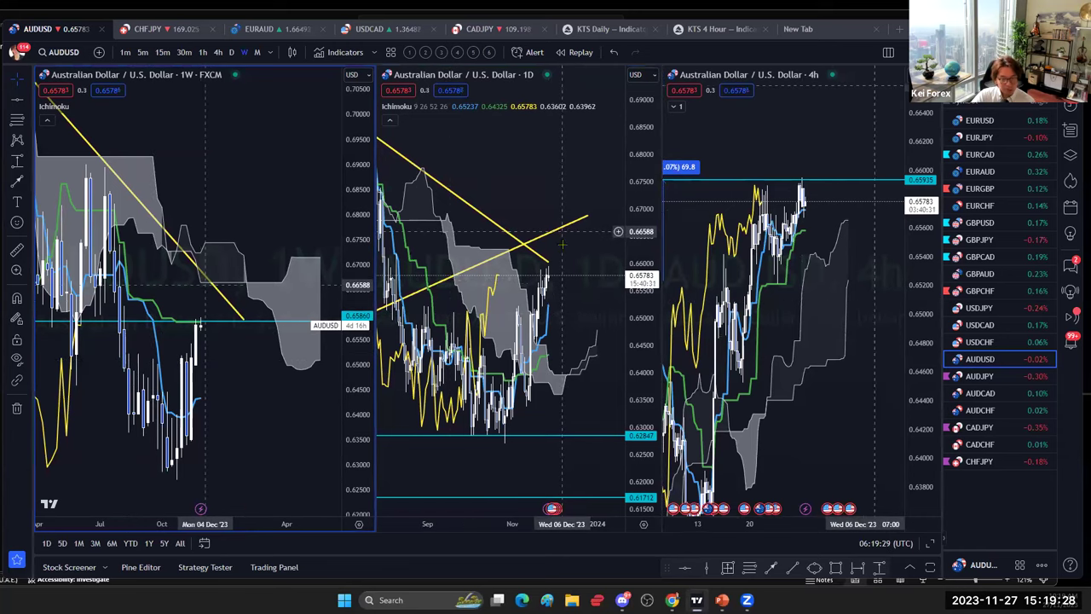
pyautogui.click(862, 306)
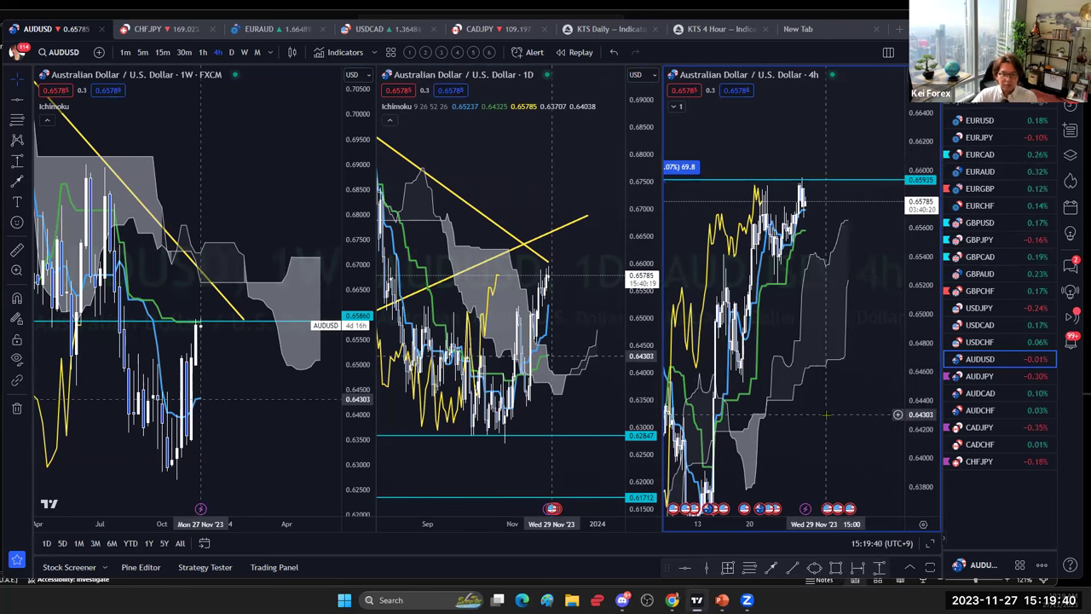
# - Switch the charts to AUDJPY and review current price against the horizontal levels on the weekly, daily and 4-hour charts
pyautogui.click(969, 375)
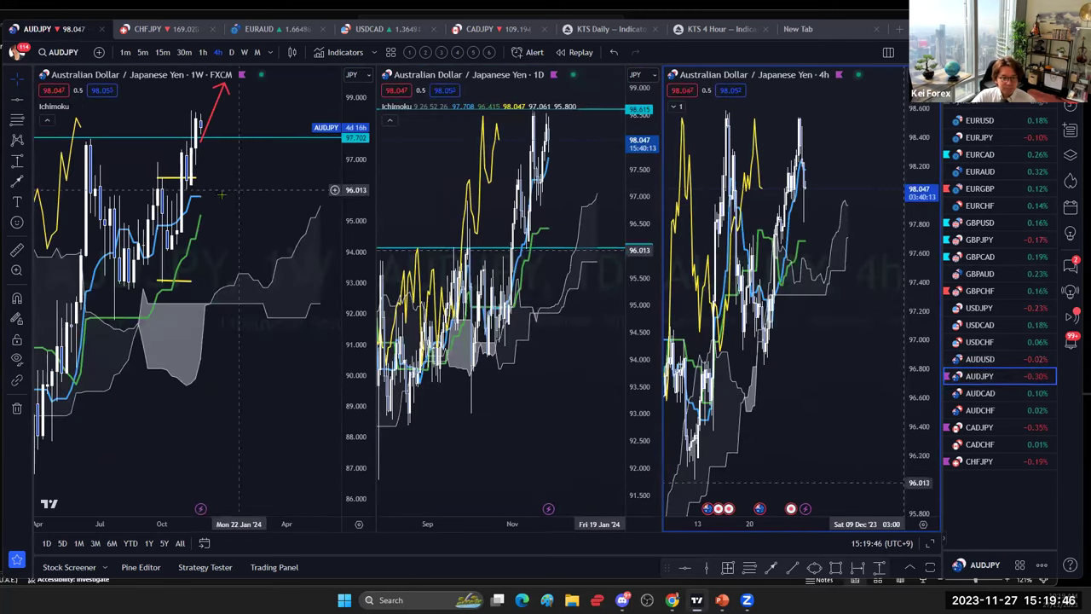
pyautogui.moveTo(267, 198); pyautogui.dragTo(267, 249)
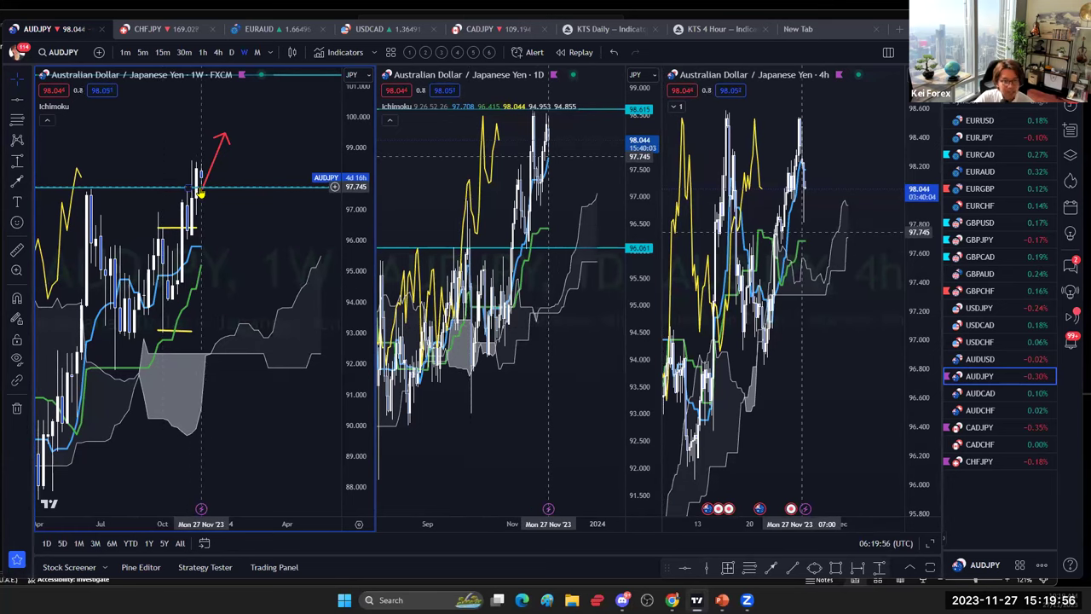
pyautogui.moveTo(530, 258); pyautogui.dragTo(488, 258)
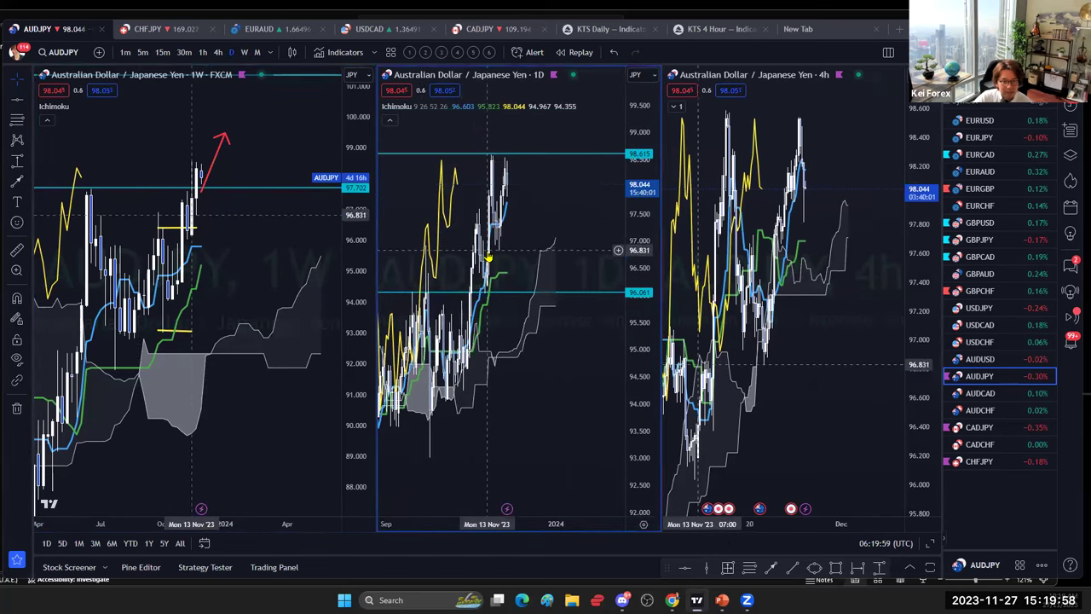
pyautogui.click(855, 211)
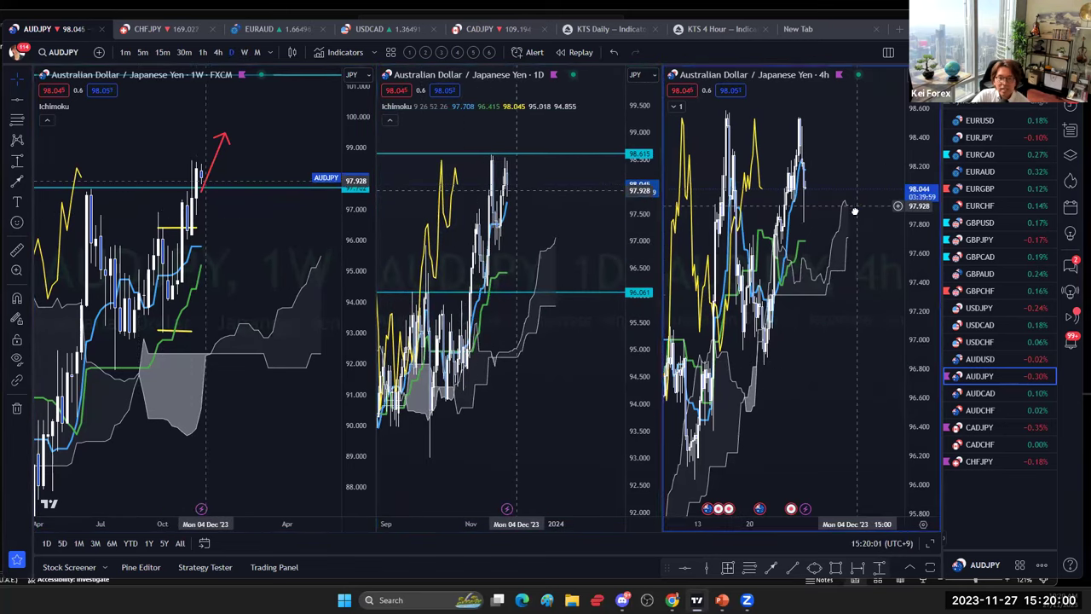
pyautogui.moveTo(855, 211); pyautogui.dragTo(851, 233)
pyautogui.click(577, 225)
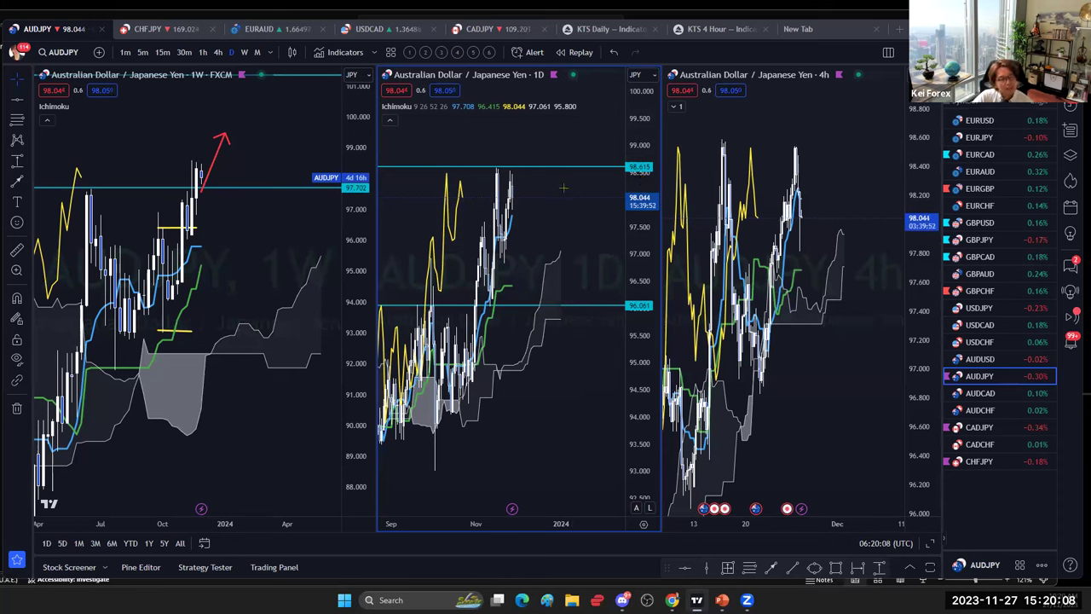
# - Move AUDJPY's two yellow weekly range markers to the recent swing high at about 98.58 and swing low at about 96.16
pyautogui.moveTo(174, 235); pyautogui.dragTo(198, 162)
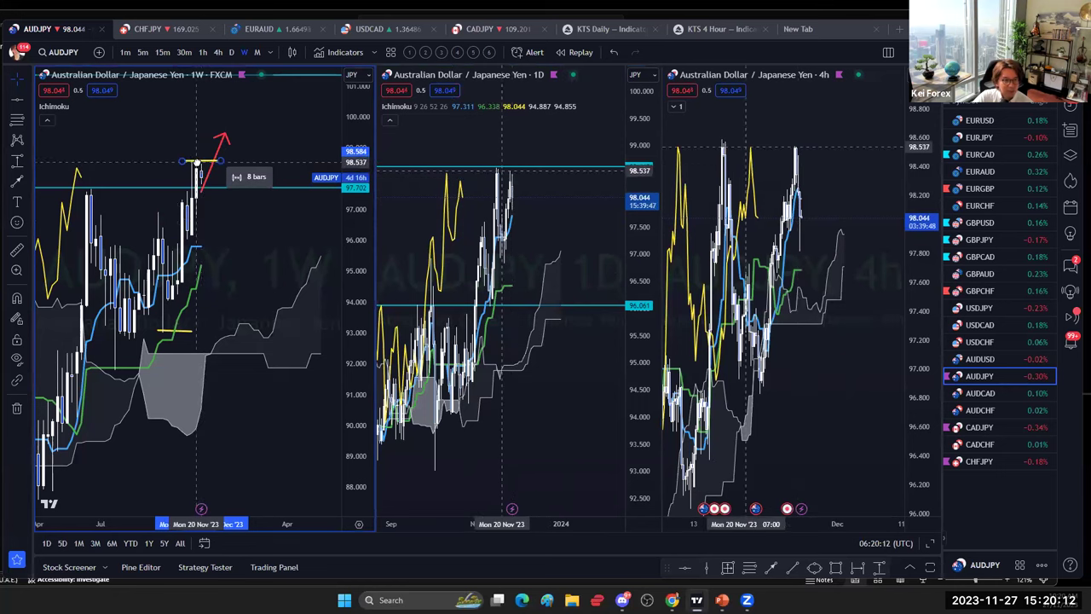
pyautogui.moveTo(182, 331); pyautogui.dragTo(208, 236)
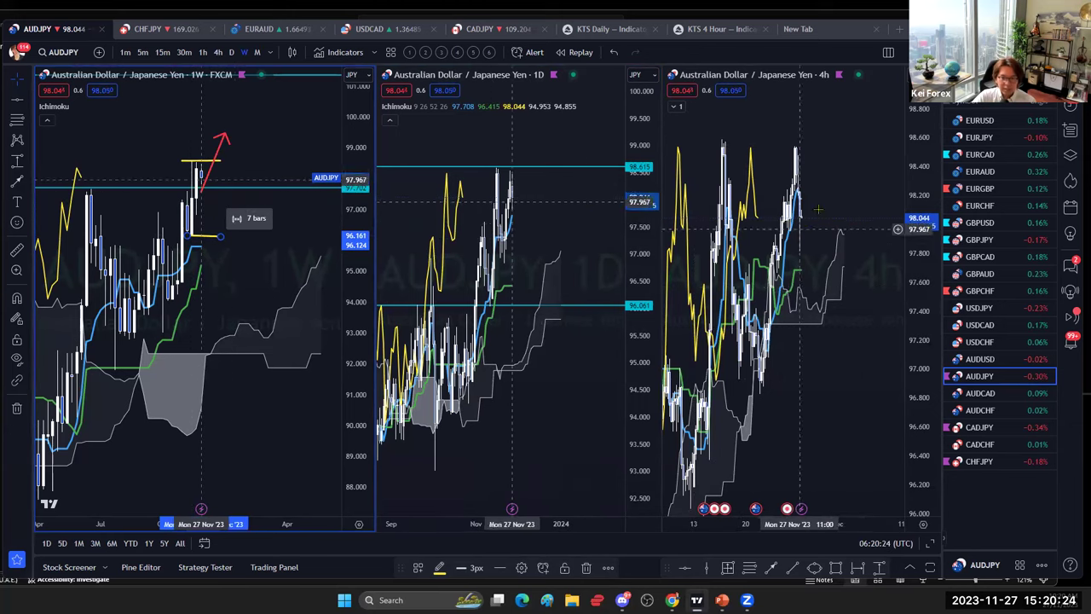
# - Switch the charts to AUDCAD and examine the weekly, daily and 4-hour price action around the cloud and horizontal levels
pyautogui.click(971, 394)
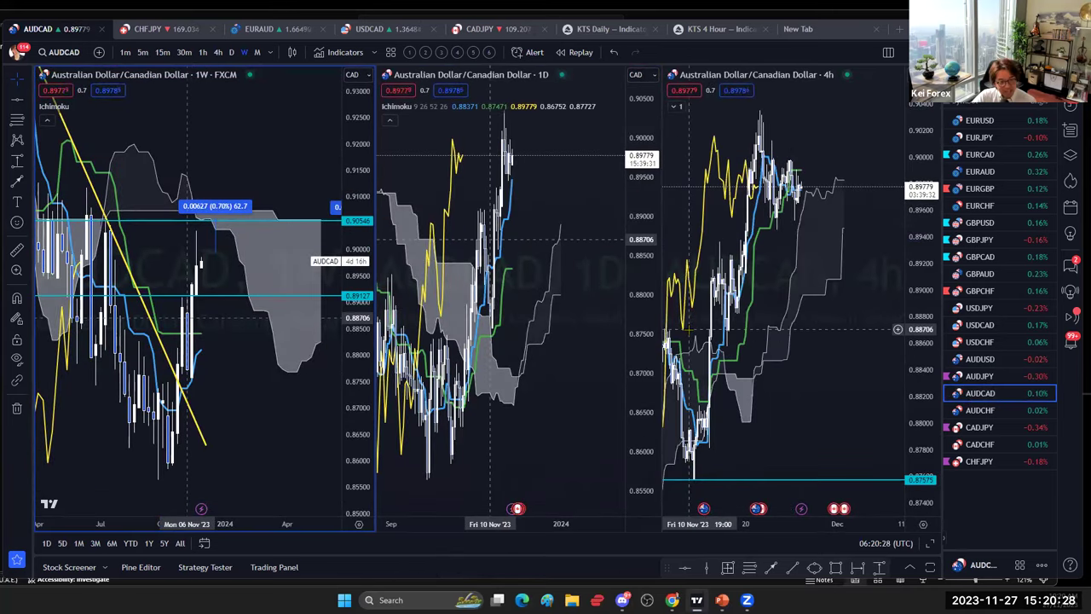
pyautogui.moveTo(227, 279); pyautogui.dragTo(246, 303)
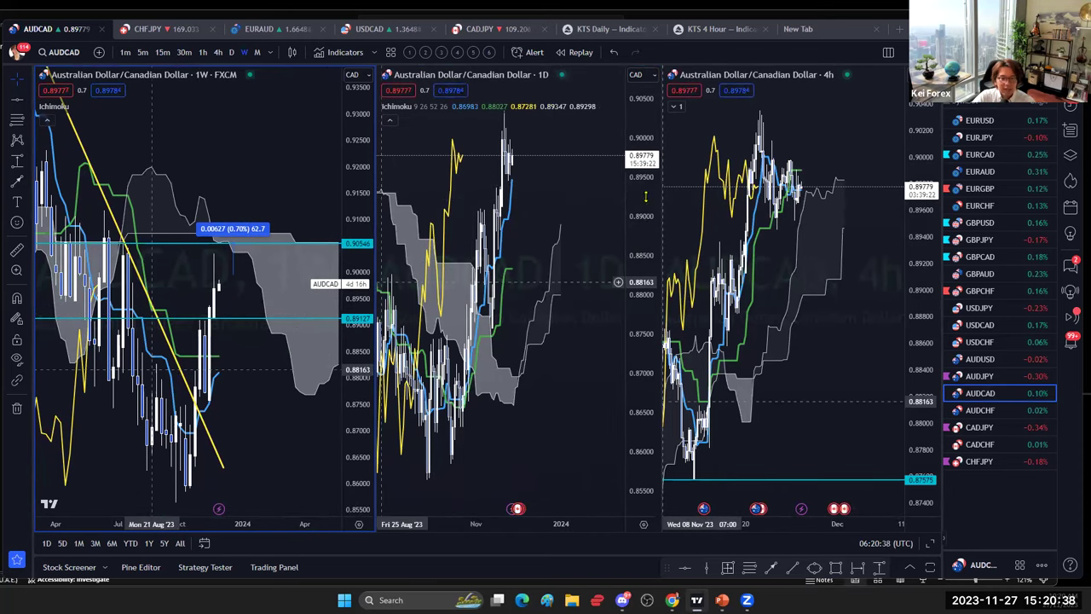
pyautogui.click(555, 274)
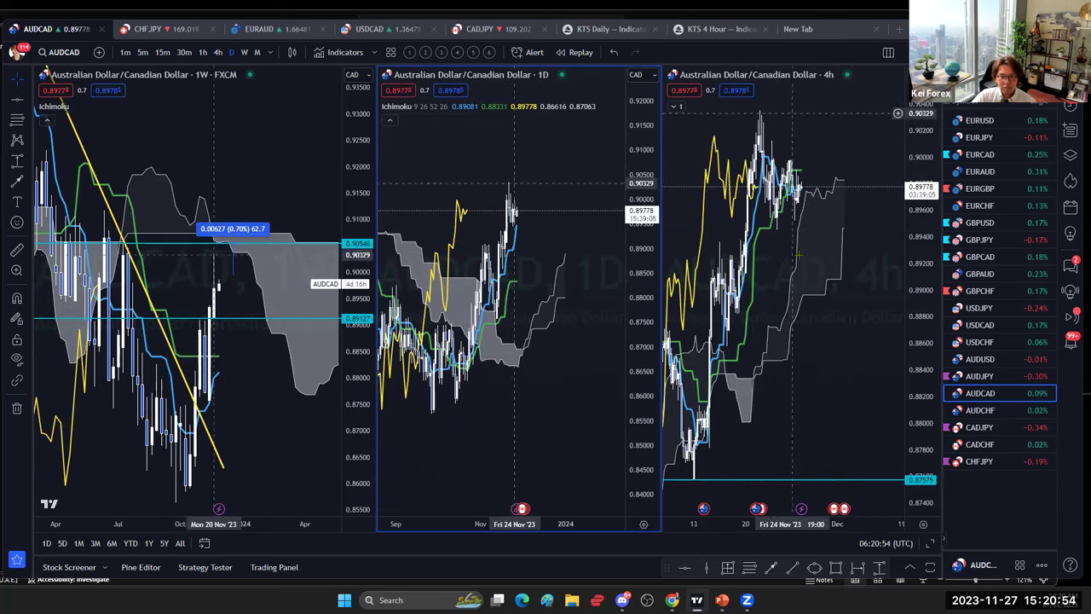
pyautogui.moveTo(919, 225); pyautogui.dragTo(920, 273)
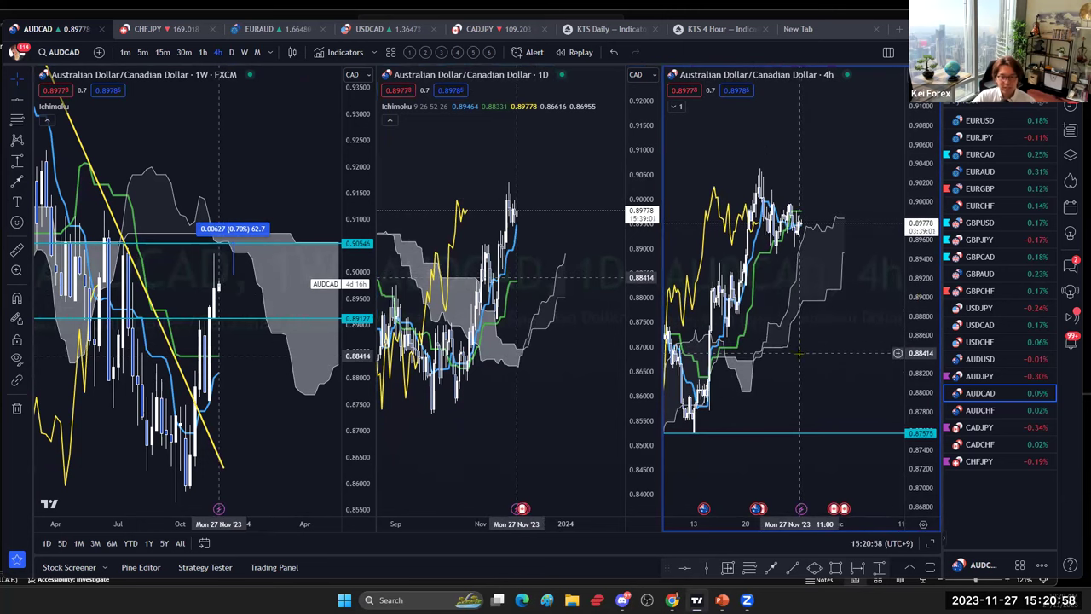
# - Switch the charts to AUDCHF and examine the weekly swings above the 0.56037 support line, clearing the temporary red sketch
pyautogui.click(969, 411)
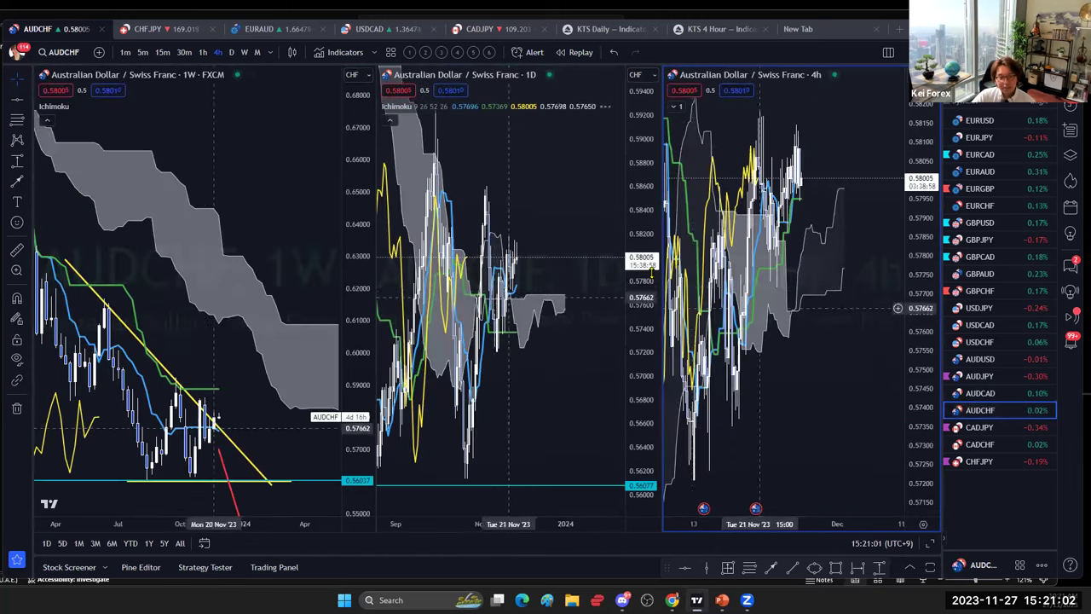
pyautogui.click(295, 255)
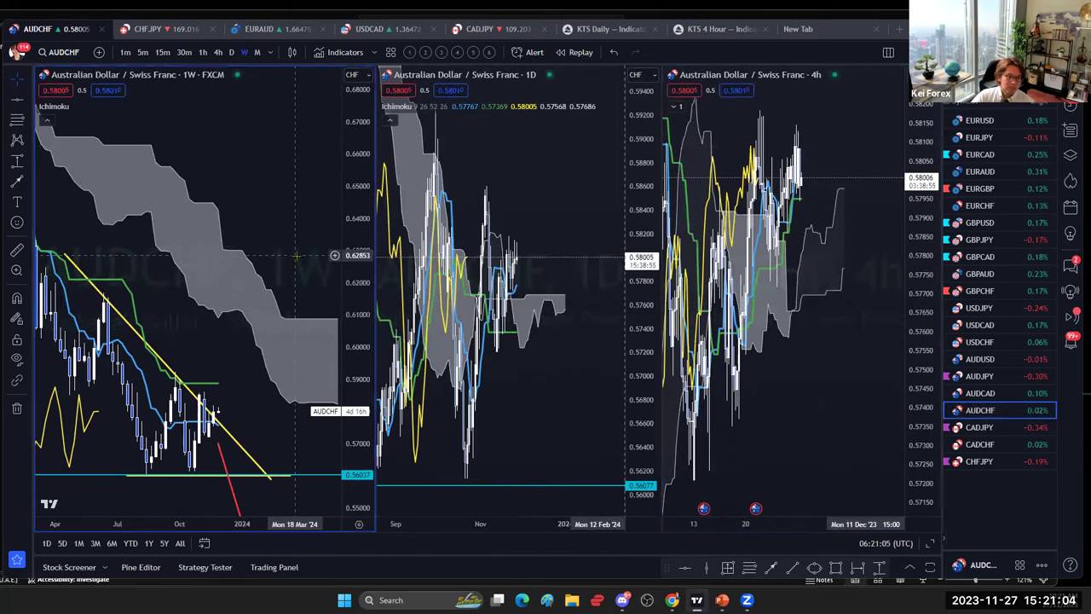
pyautogui.moveTo(263, 426); pyautogui.dragTo(278, 378)
pyautogui.moveTo(344, 362); pyautogui.dragTo(341, 405)
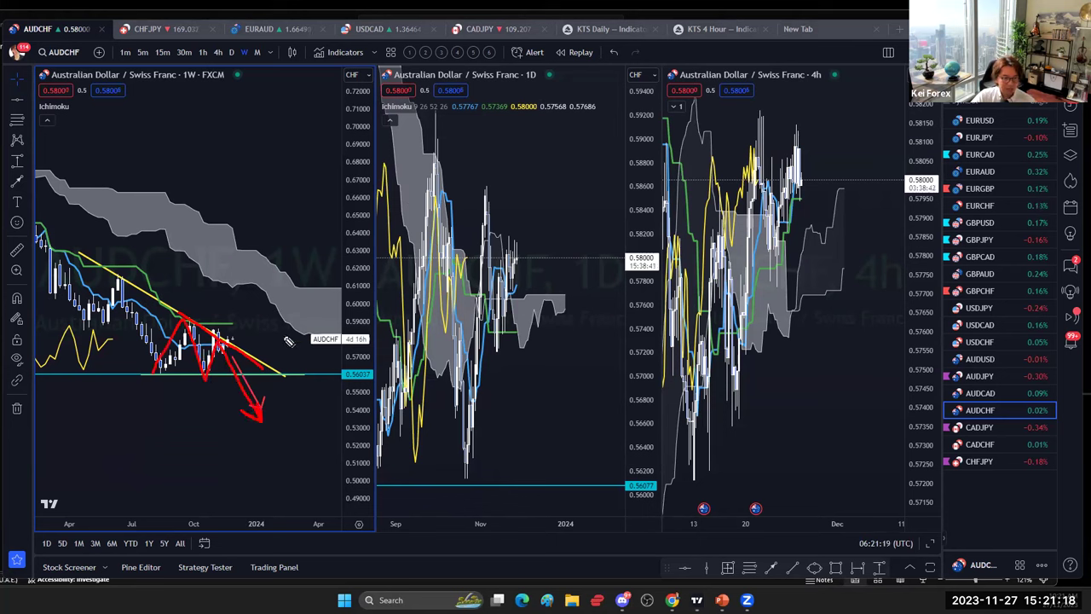
pyautogui.press('Escape')
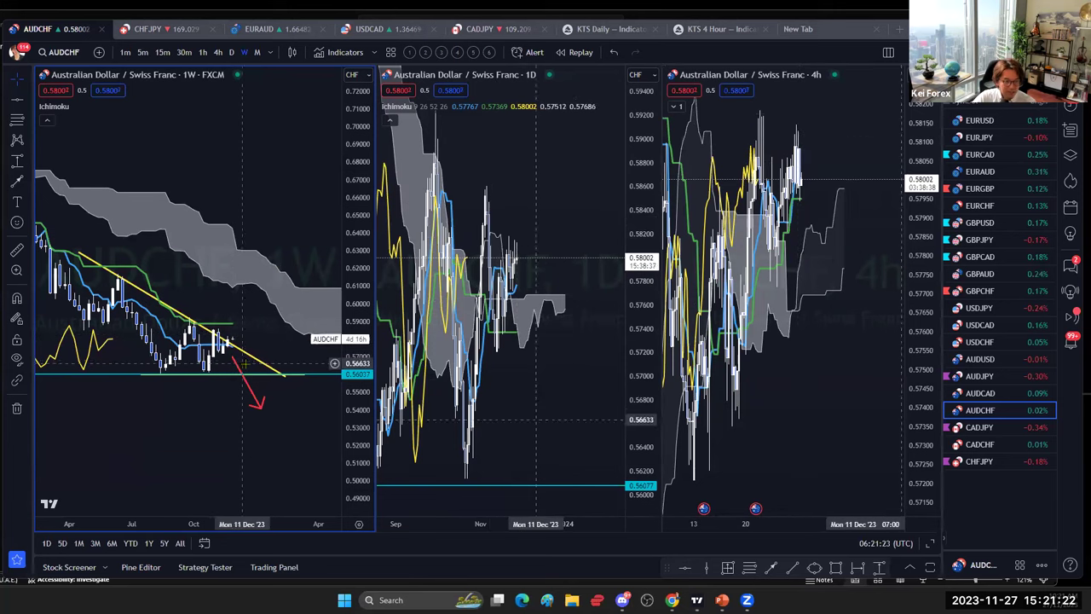
# - Delete the yellow trendline, the red arrow, the short support segment and the 0.56037 horizontal line from AUDCHF's weekly chart
pyautogui.click(262, 367)
pyautogui.press('Delete')
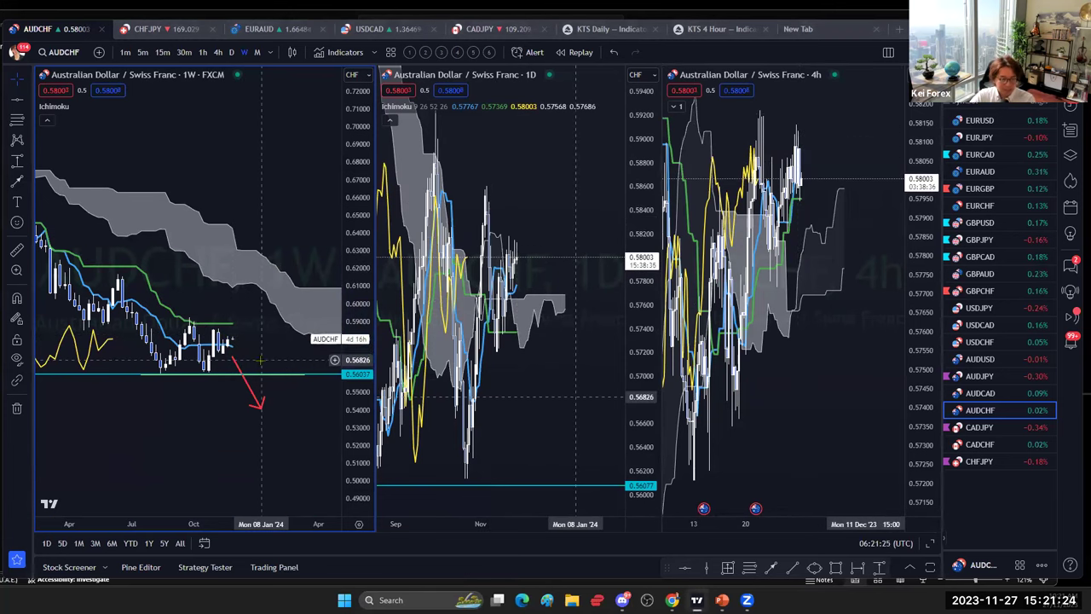
pyautogui.click(257, 404)
pyautogui.press('Delete')
pyautogui.click(249, 374)
pyautogui.press('Delete')
pyautogui.press('Delete')
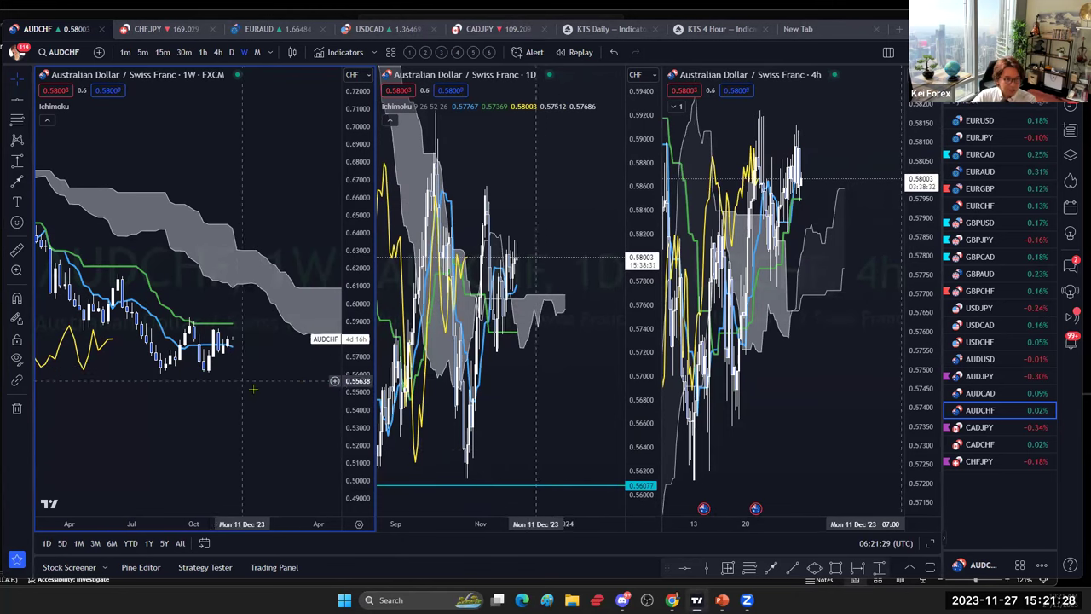
# - Rescale and recenter AUDCHF's weekly chart to inspect the recent swing highs and lows
pyautogui.moveTo(295, 410); pyautogui.dragTo(282, 423)
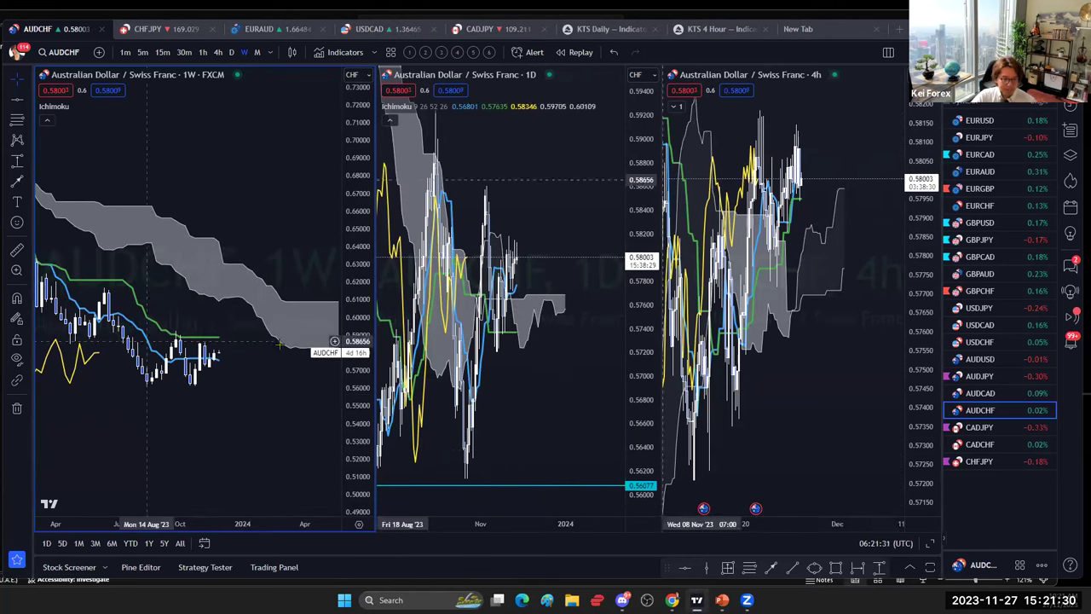
pyautogui.moveTo(369, 457); pyautogui.dragTo(368, 411)
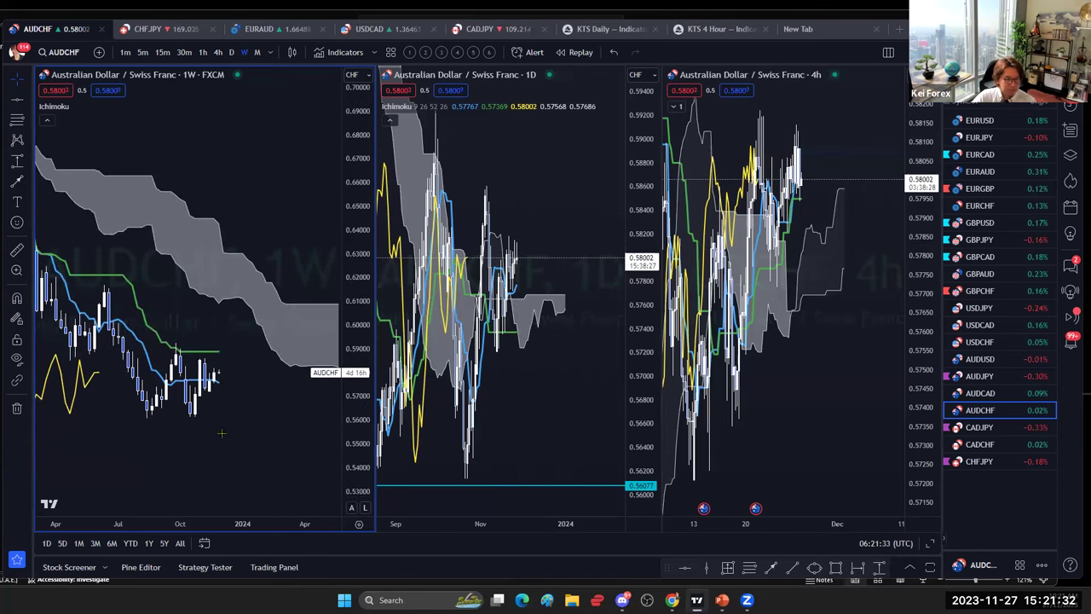
pyautogui.moveTo(200, 380); pyautogui.dragTo(200, 373)
pyautogui.moveTo(279, 422); pyautogui.dragTo(287, 409)
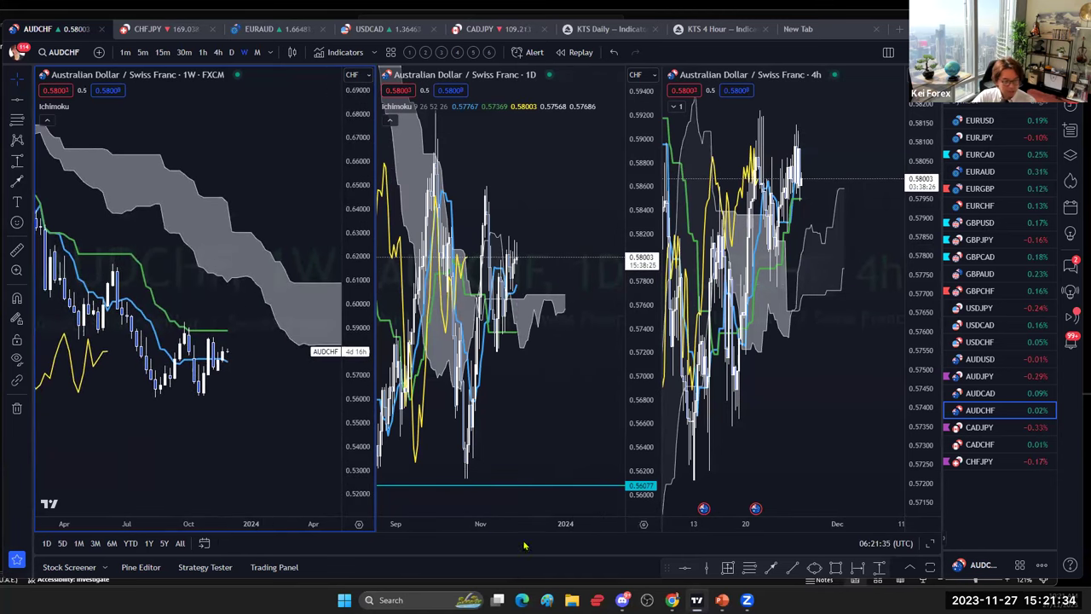
# - Draw a level trendline at about 0.56017 beneath AUDCHF's weekly swing lows, starting at the week of 24 July 2023
pyautogui.click(792, 568)
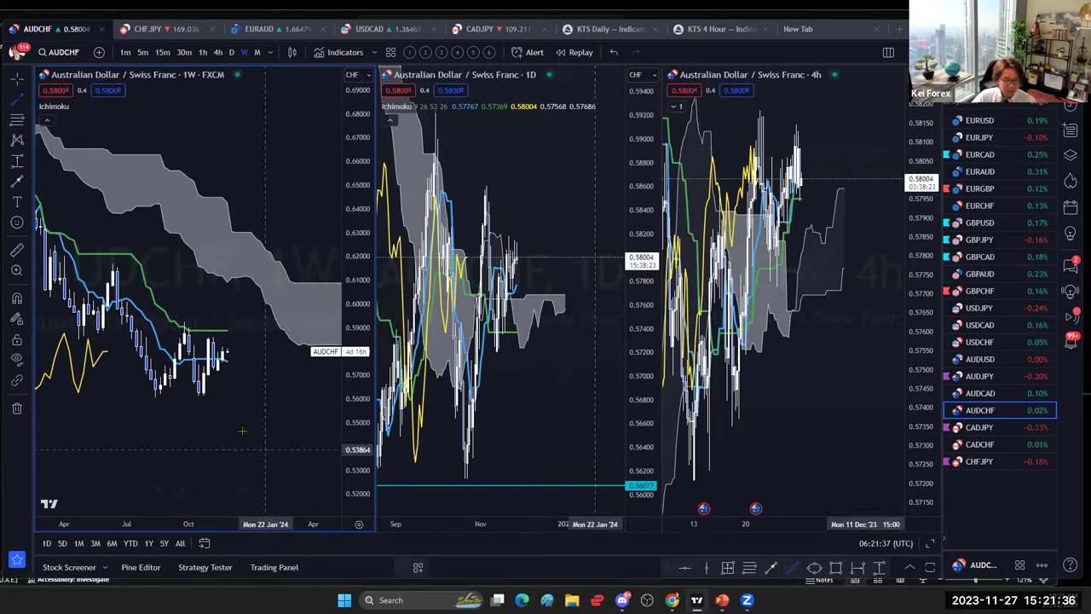
pyautogui.click(141, 398)
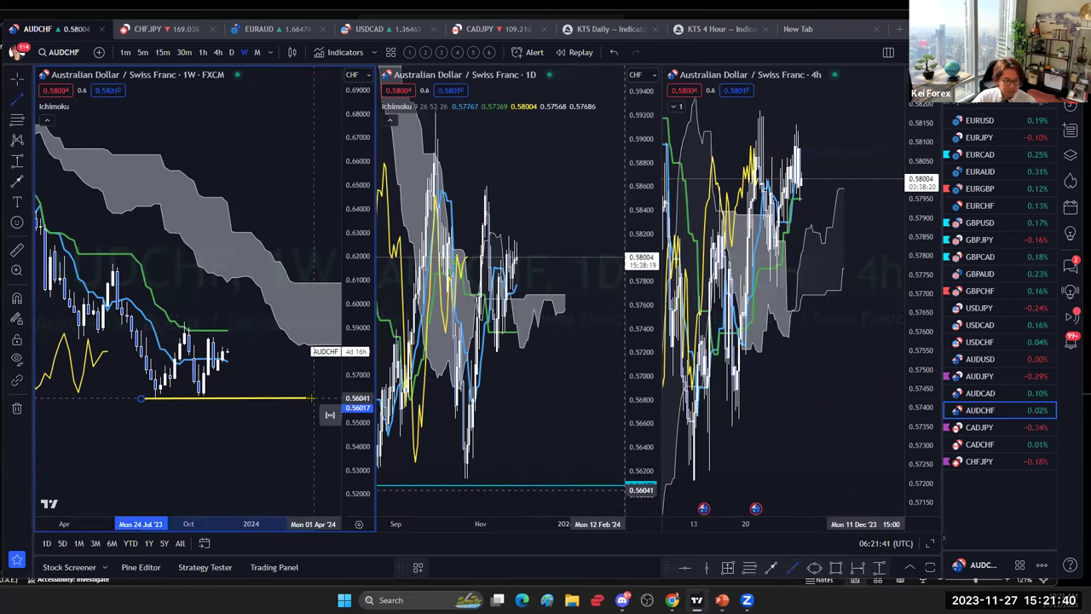
pyautogui.click(265, 364)
pyautogui.moveTo(265, 364); pyautogui.dragTo(285, 402)
pyautogui.click(261, 372)
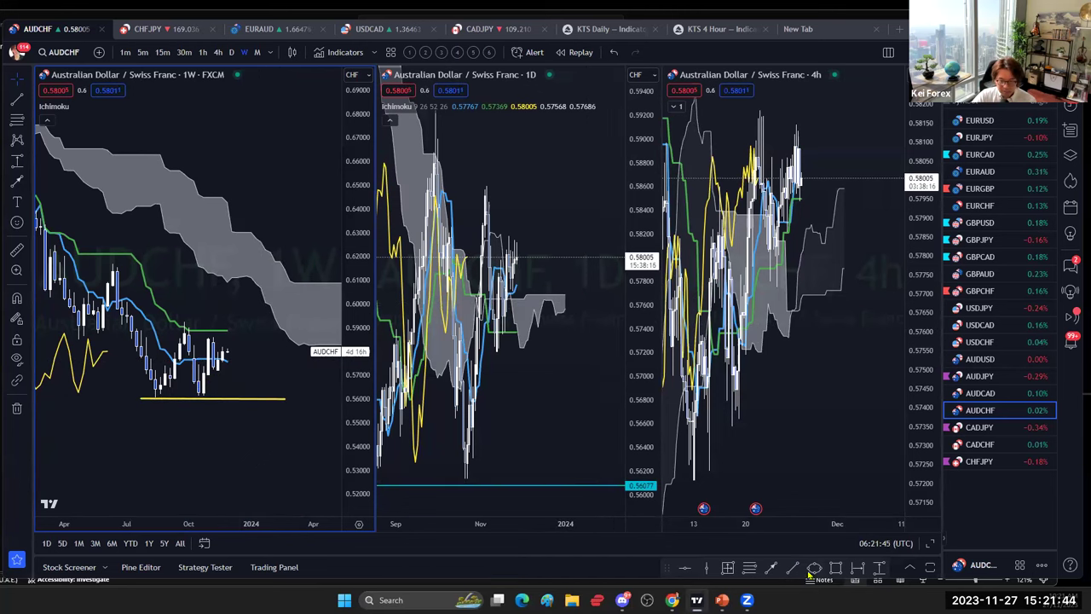
# - Draw a descending trendline over AUDCHF's weekly highs from about 0.59486 at 4 September 2023, and extend the support segment to early April 2024
pyautogui.hotkey('alt', 't')
pyautogui.click(171, 317)
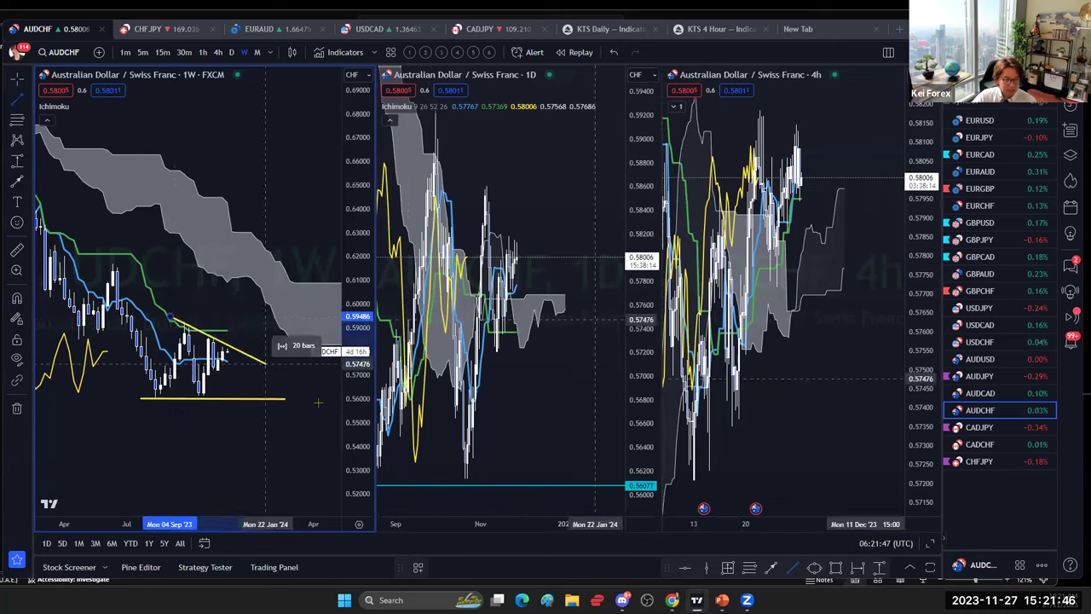
pyautogui.click(318, 394)
pyautogui.click(256, 314)
pyautogui.moveTo(284, 398); pyautogui.dragTo(313, 399)
pyautogui.click(254, 323)
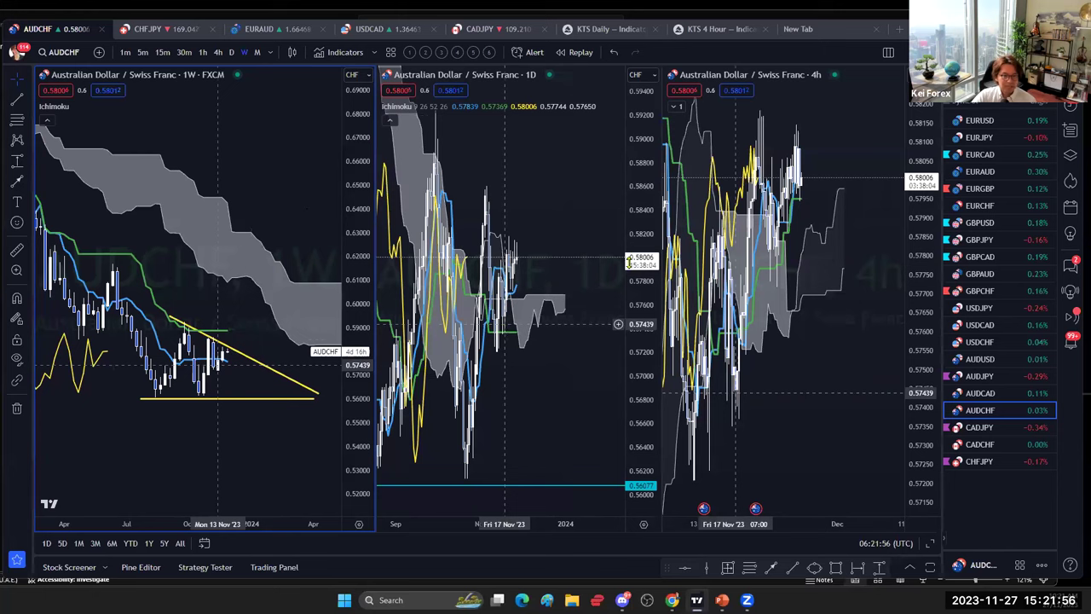
# - Rescale and recenter AUDCHF's daily chart to examine price around the cloud above the 0.56077 line, alongside the 4-hour chart
pyautogui.moveTo(644, 205); pyautogui.dragTo(639, 392)
pyautogui.moveTo(590, 332); pyautogui.dragTo(570, 351)
pyautogui.scroll(-4, 568, 351)
pyautogui.click(784, 372)
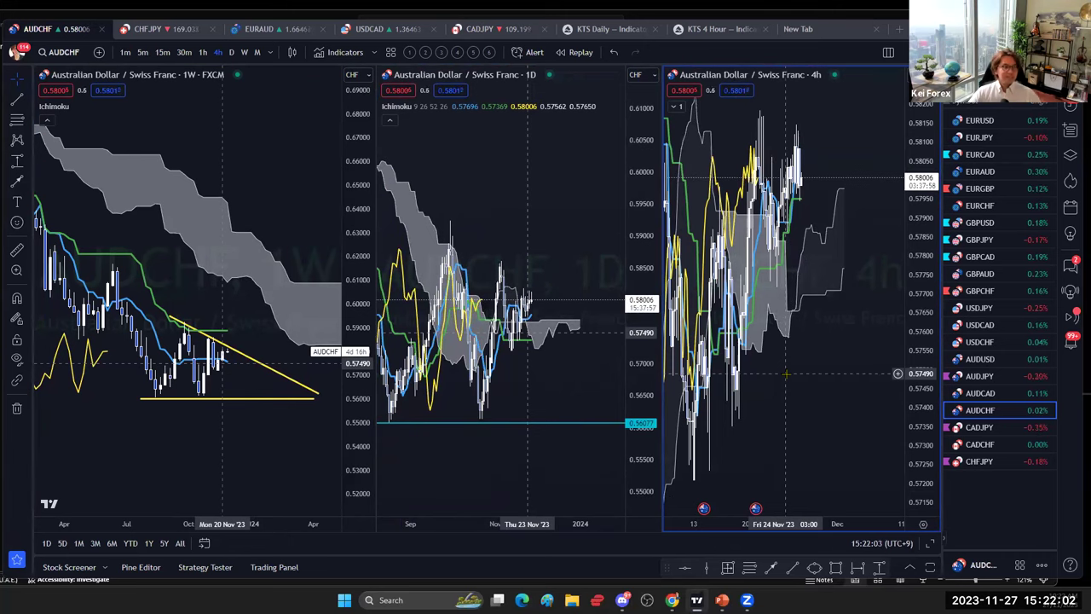
# - Switch the weekly, daily and 4-hour charts to CADJPY
pyautogui.click(1014, 434)
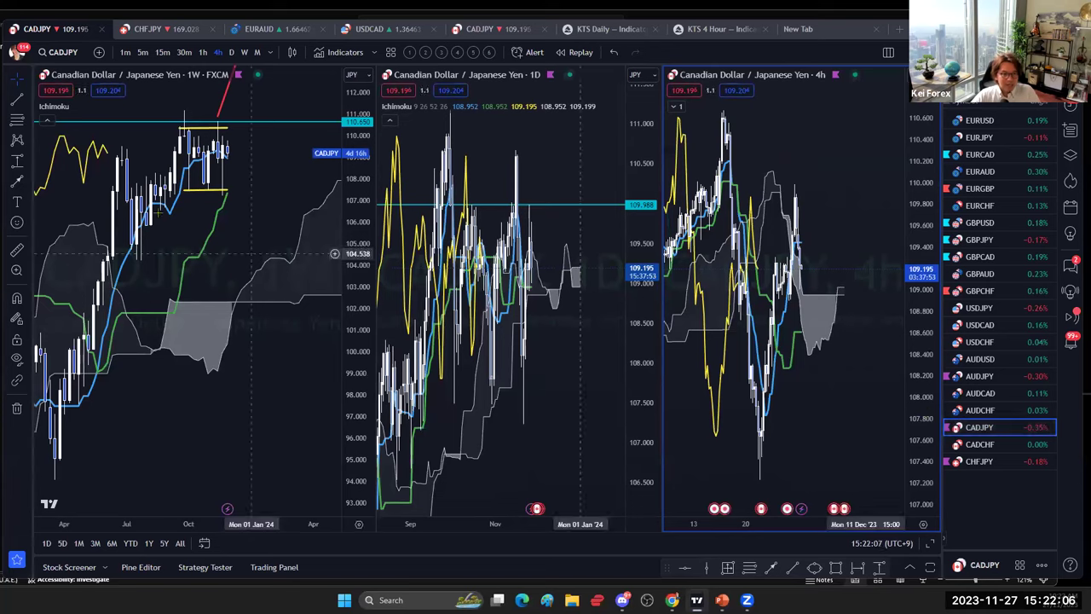